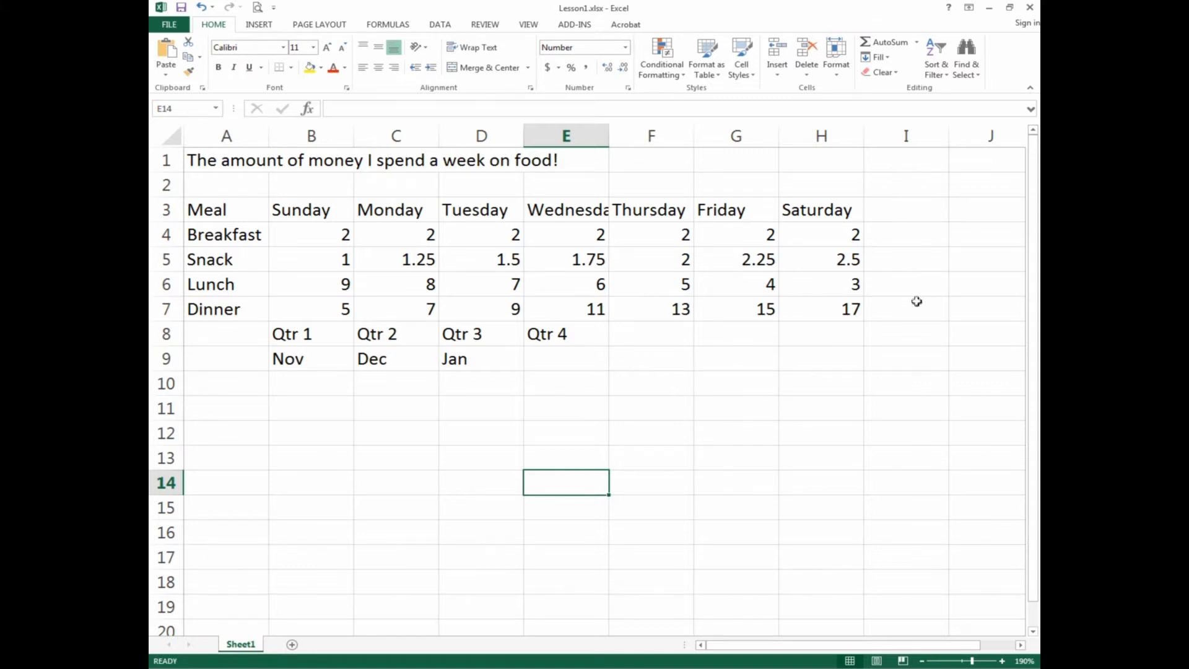
Enter the heading Total in I3 and add a SUM of the Breakfast amounts B4:H4 in I4.
click(899, 211)
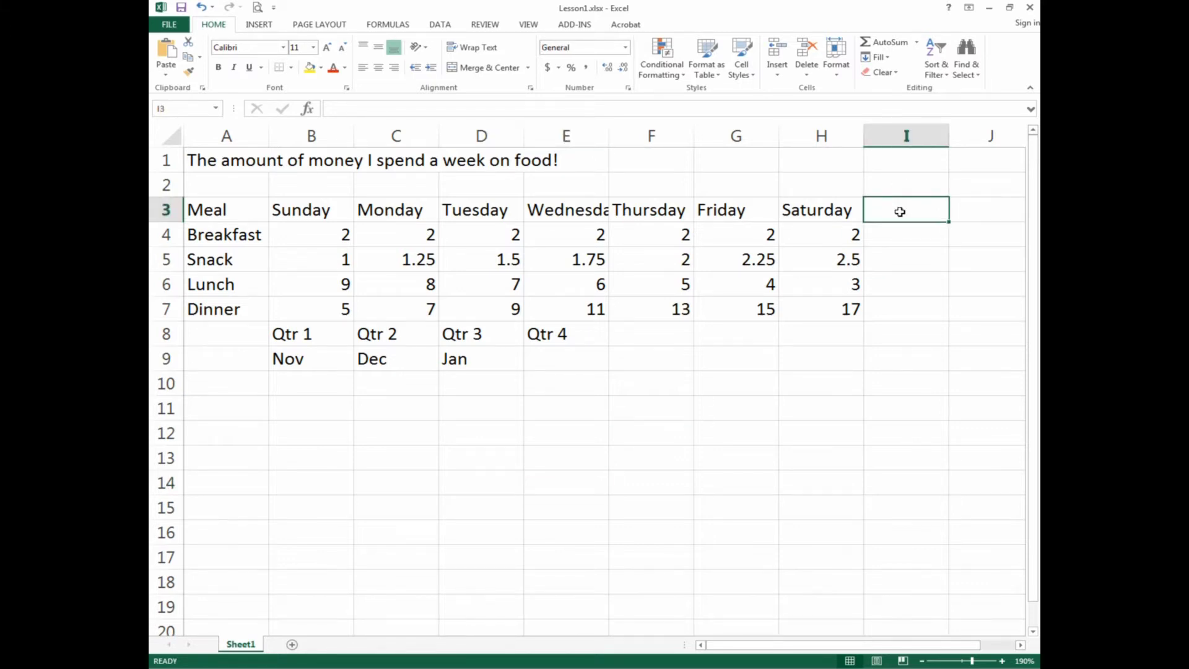
text(Total)
key(Return)
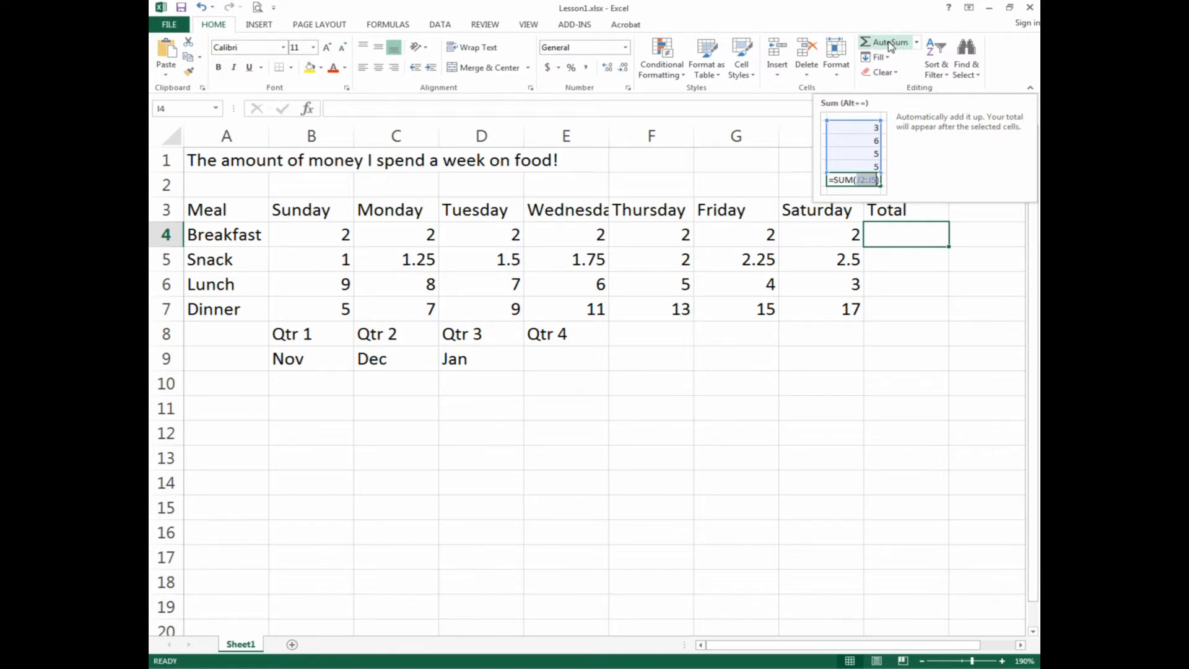
click(890, 43)
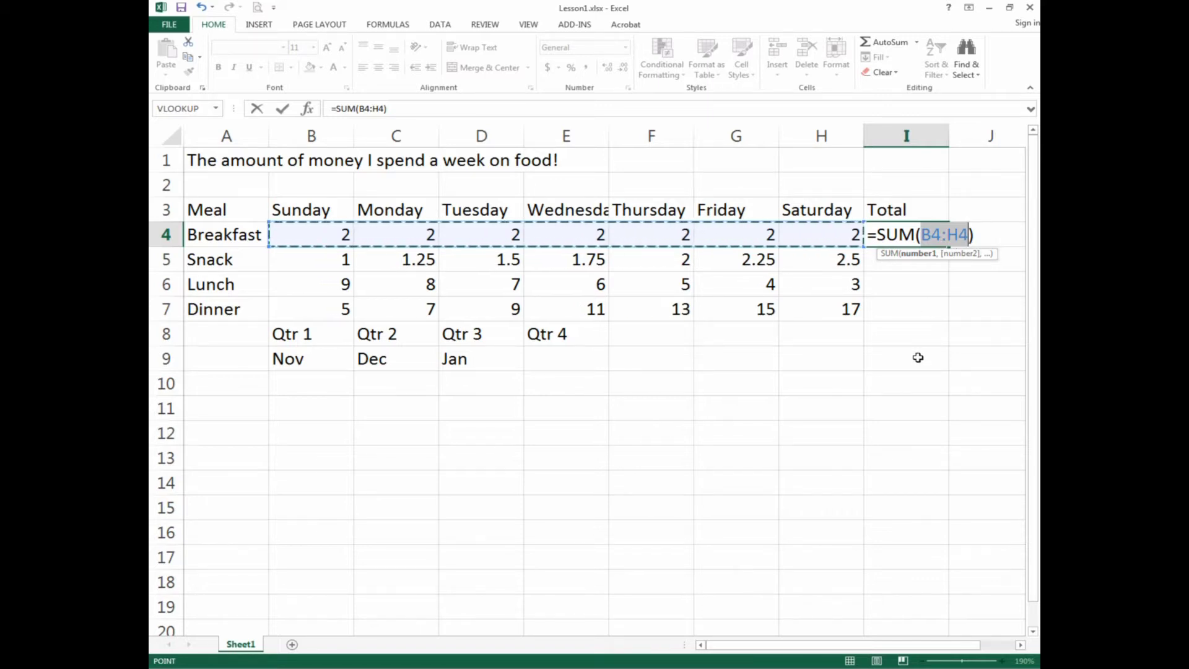
key(Return)
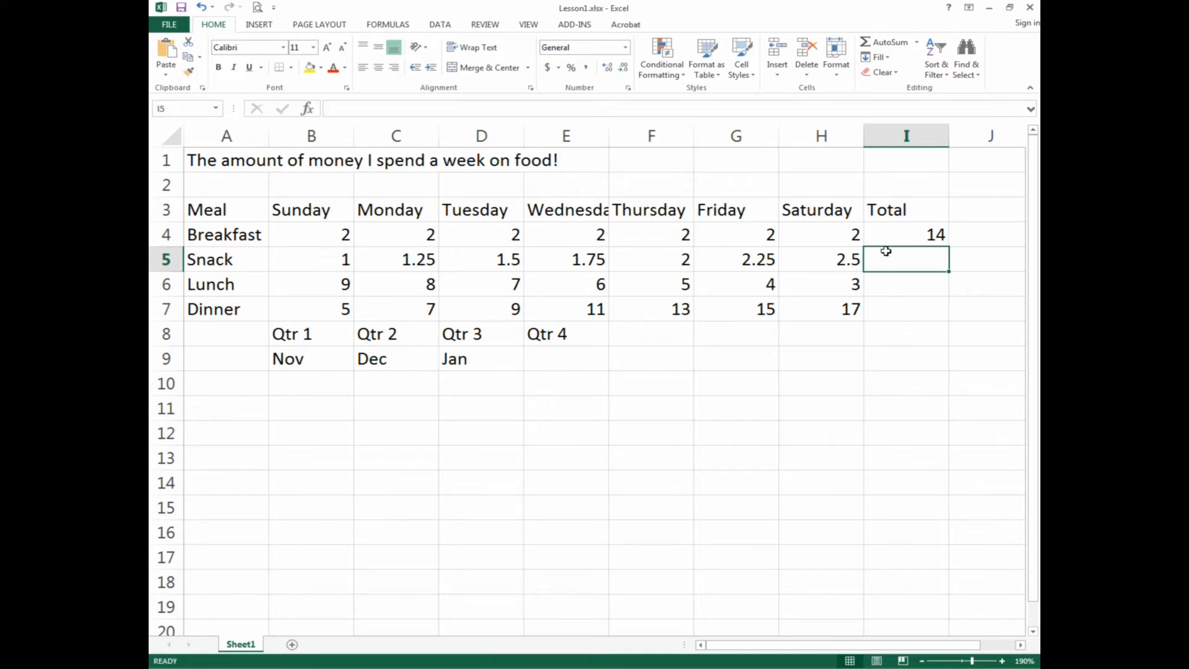
Fill the Breakfast total formula down through the Dinner row to I7 and compare the formulas in I4 and I5.
click(929, 234)
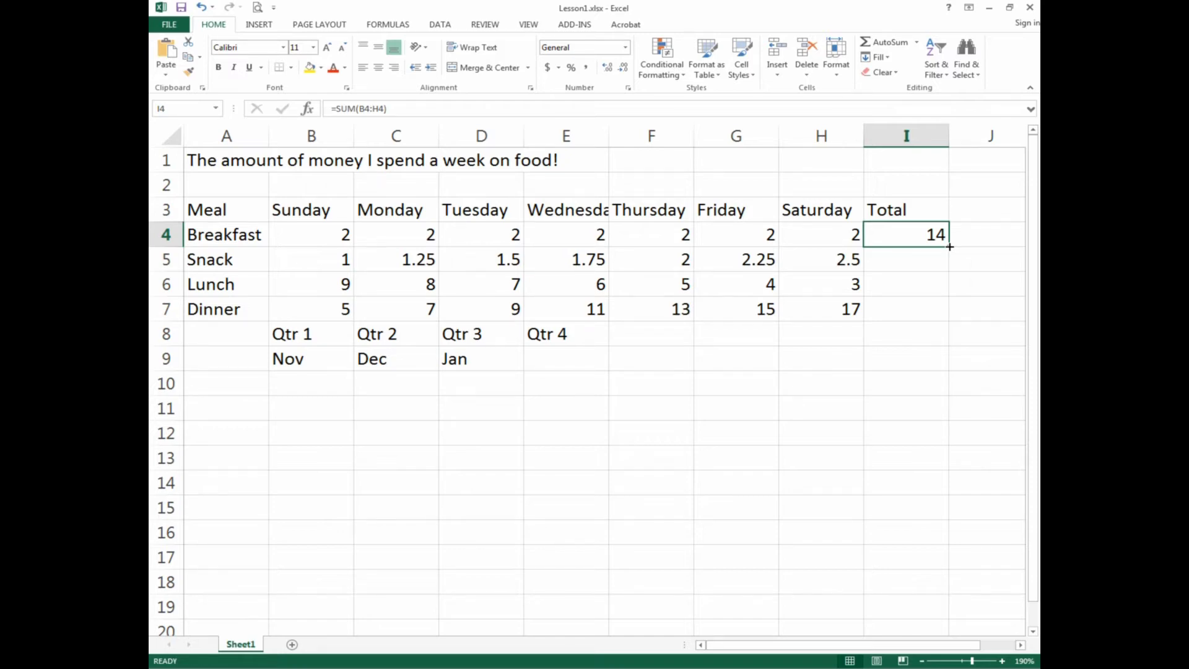
drag(949, 247, 948, 319)
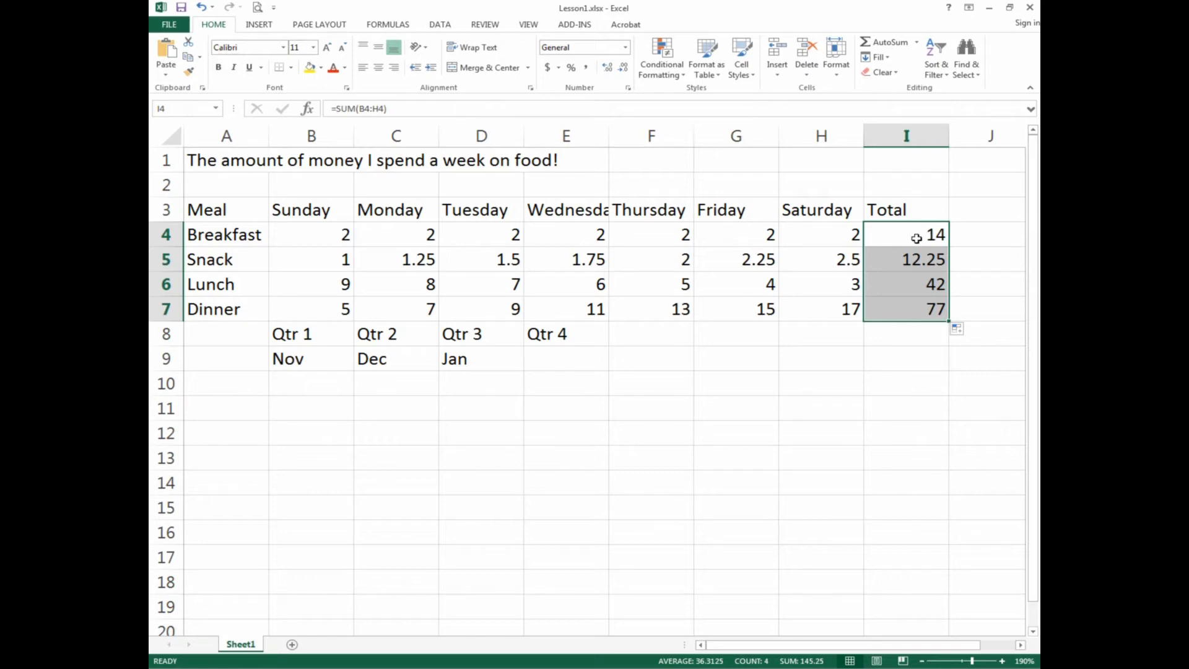
click(923, 263)
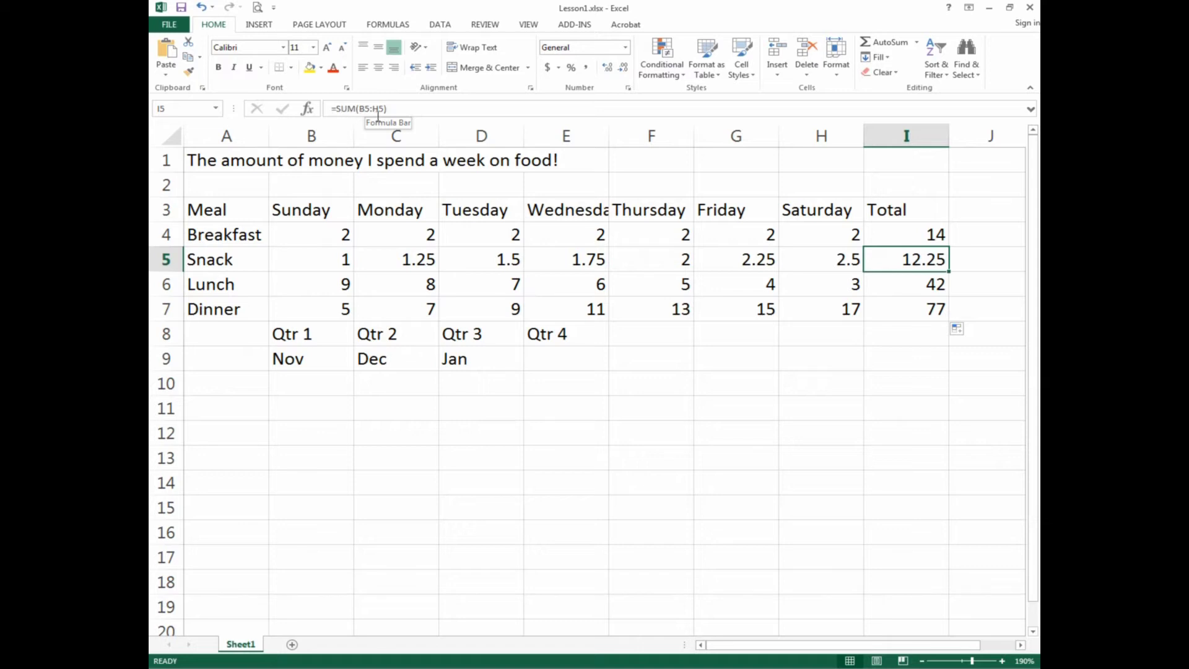
click(908, 237)
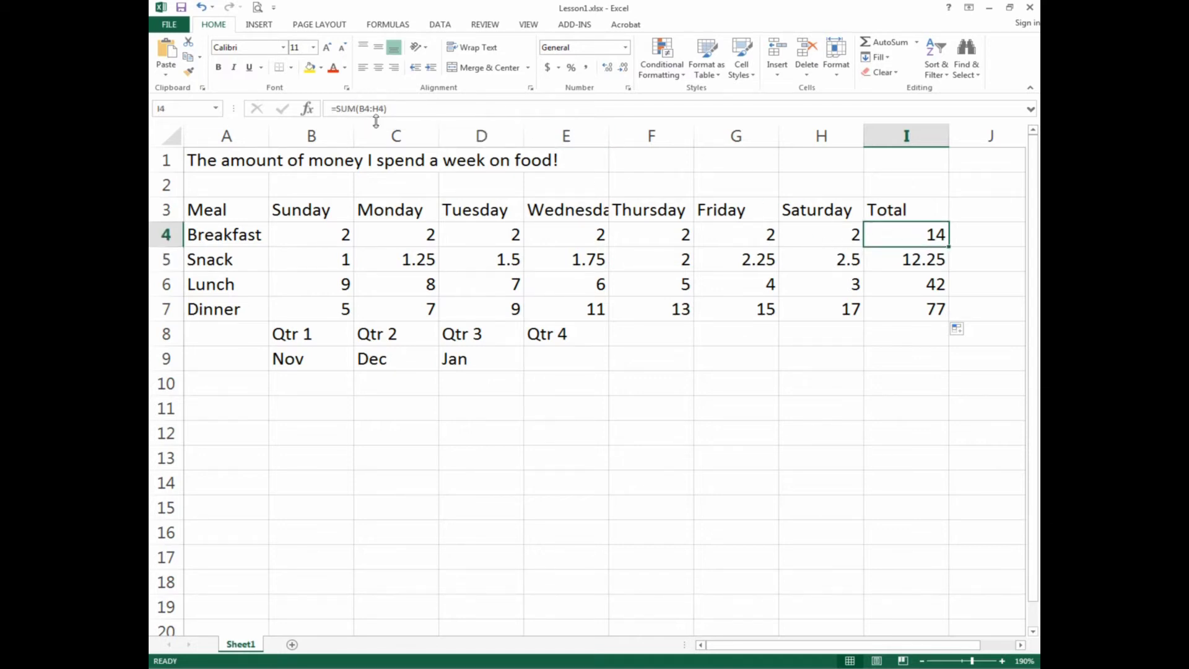
click(908, 259)
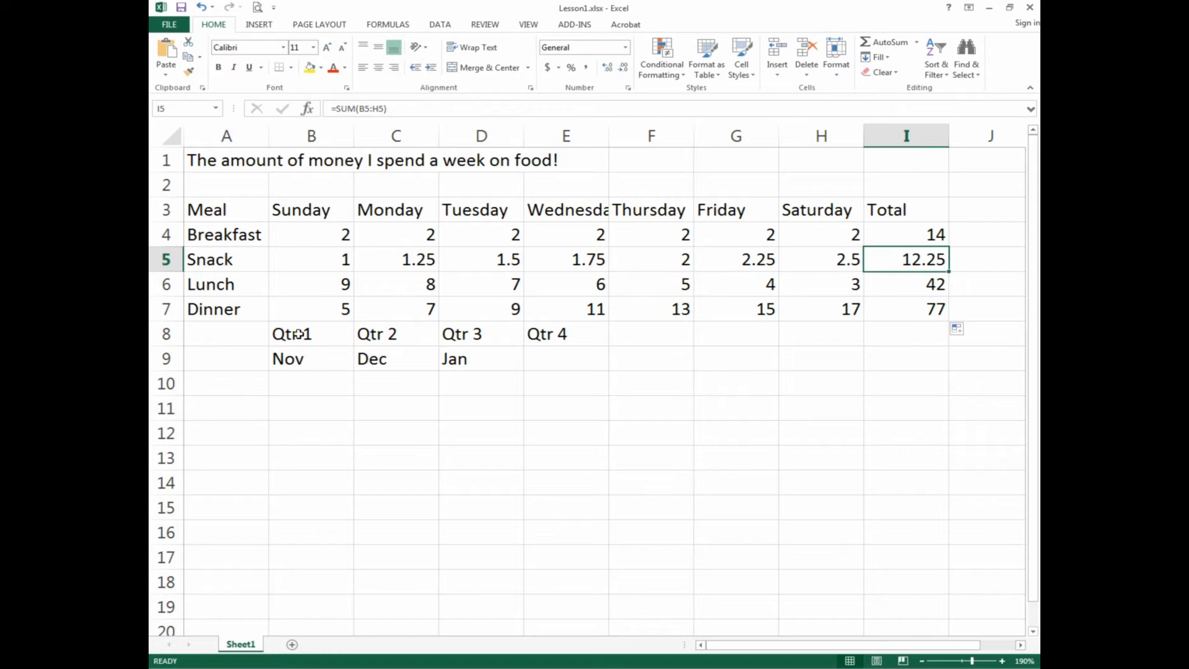
Clear the quarter and month entries from the range B8:E9 below the meal table.
drag(298, 335, 549, 364)
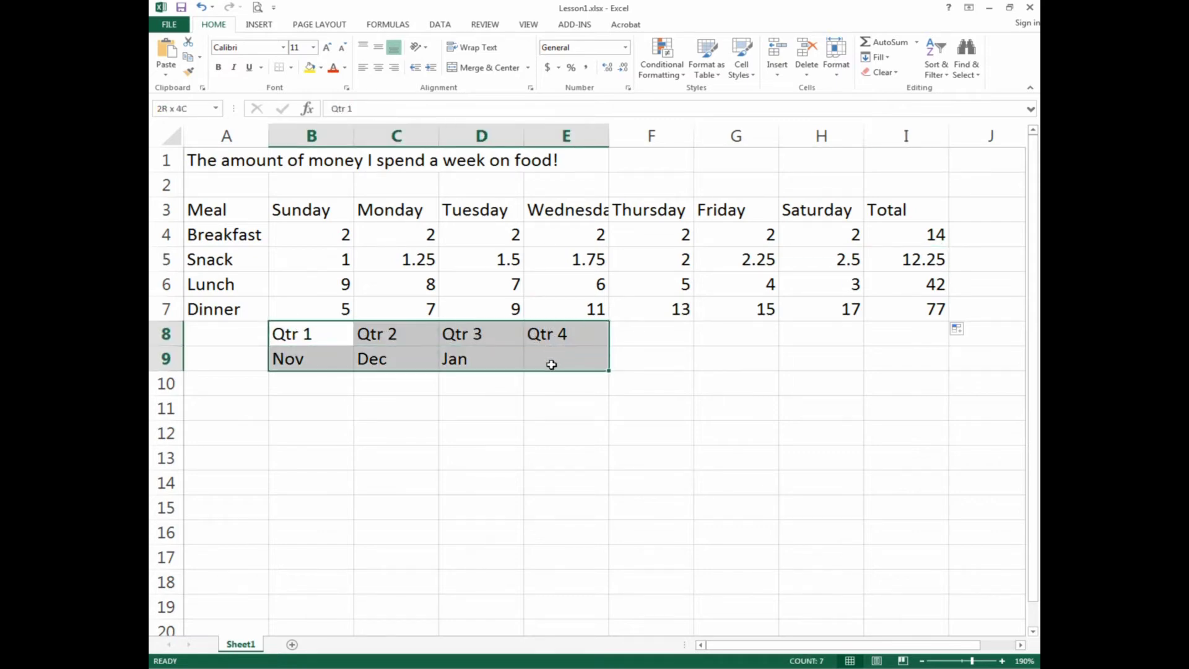
click(308, 334)
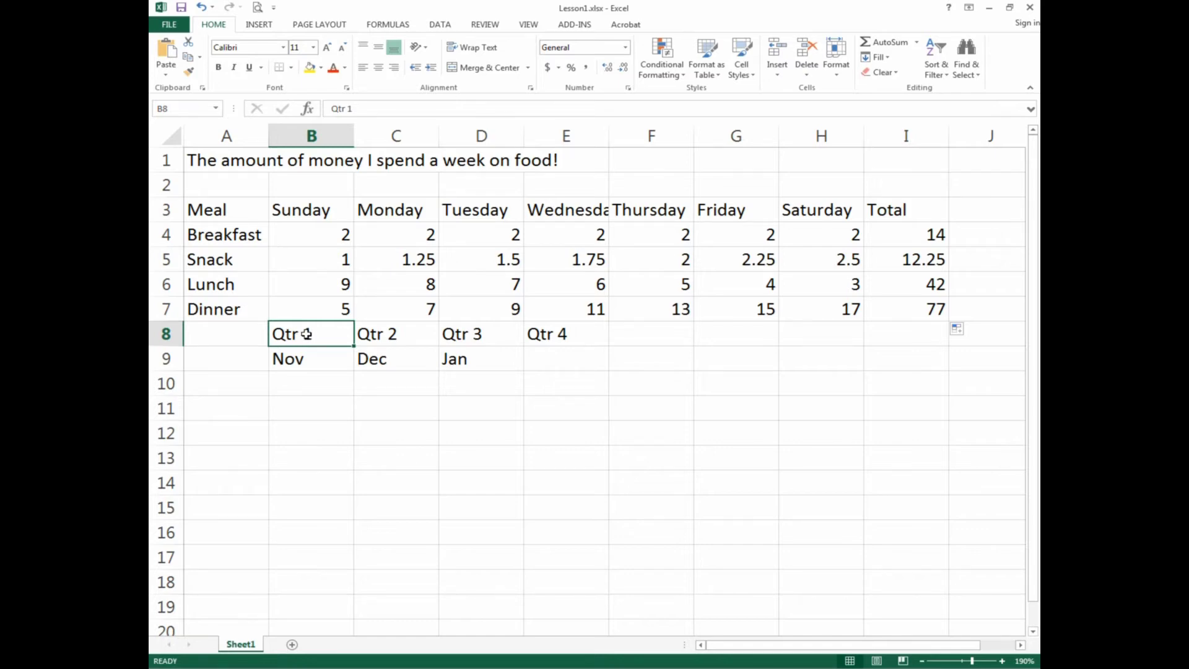
drag(310, 333, 561, 356)
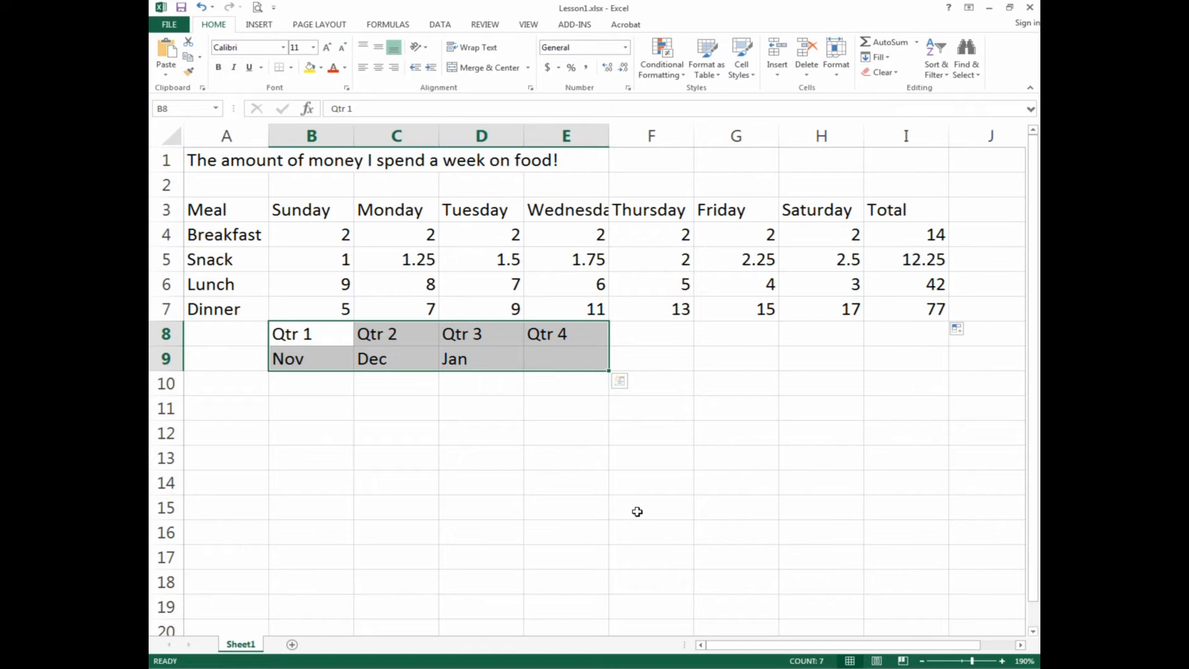
key(Delete)
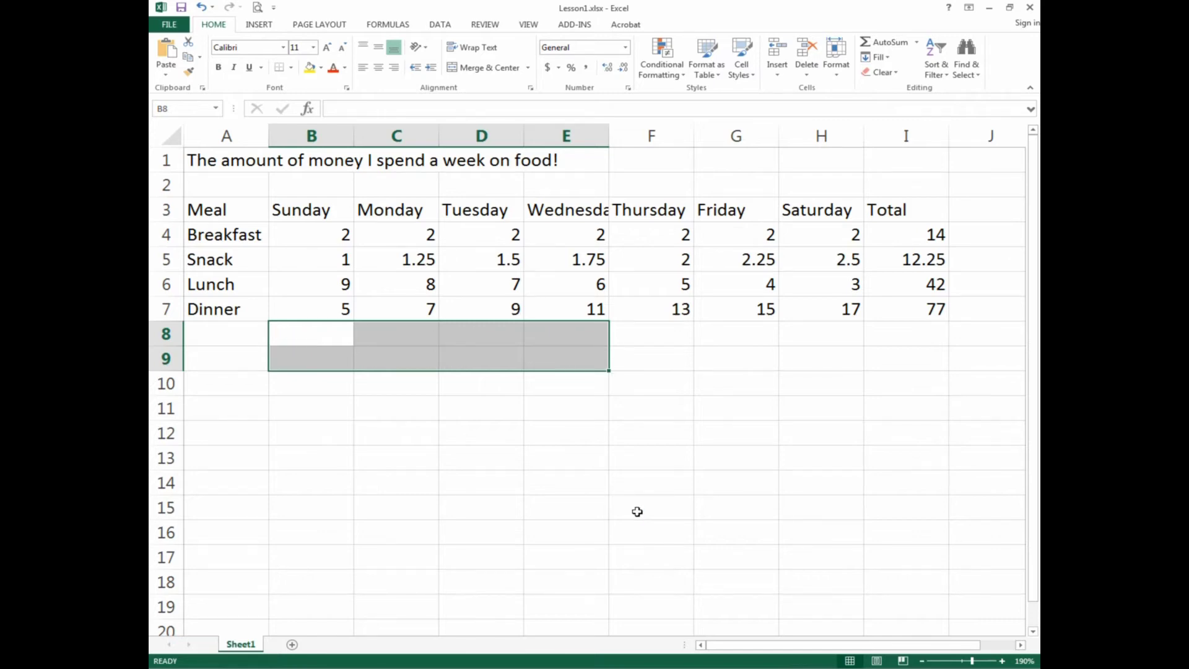
Enter the row labels Total, Average, Min and Max in cells A8 to A11.
click(233, 334)
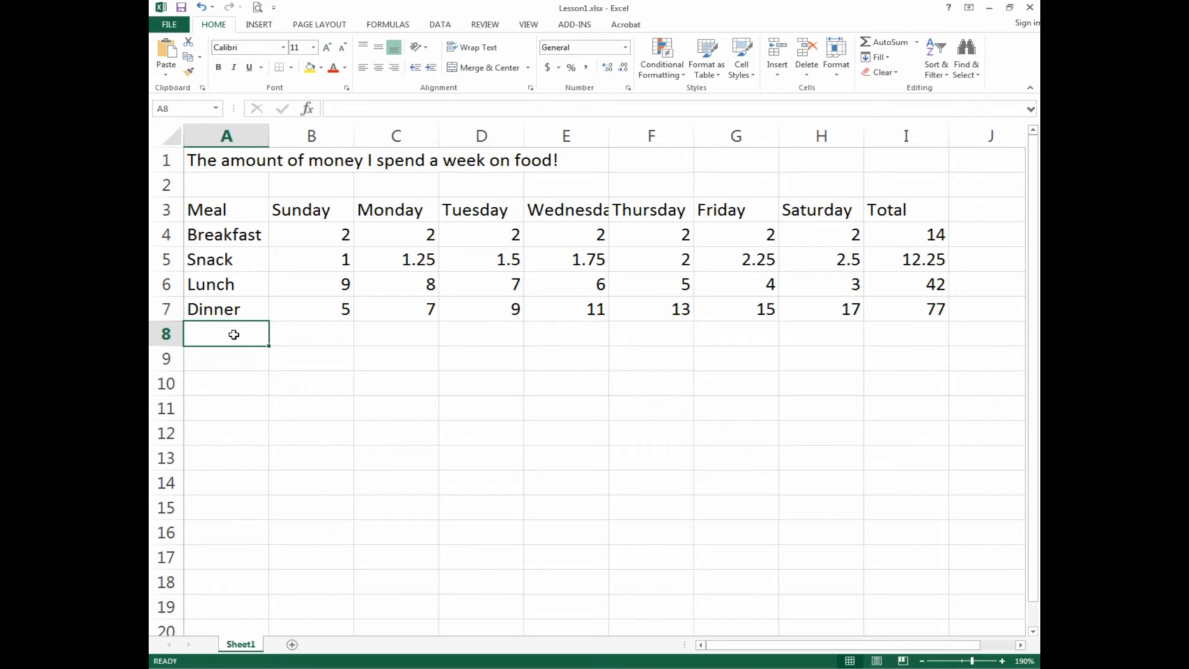
text(Total)
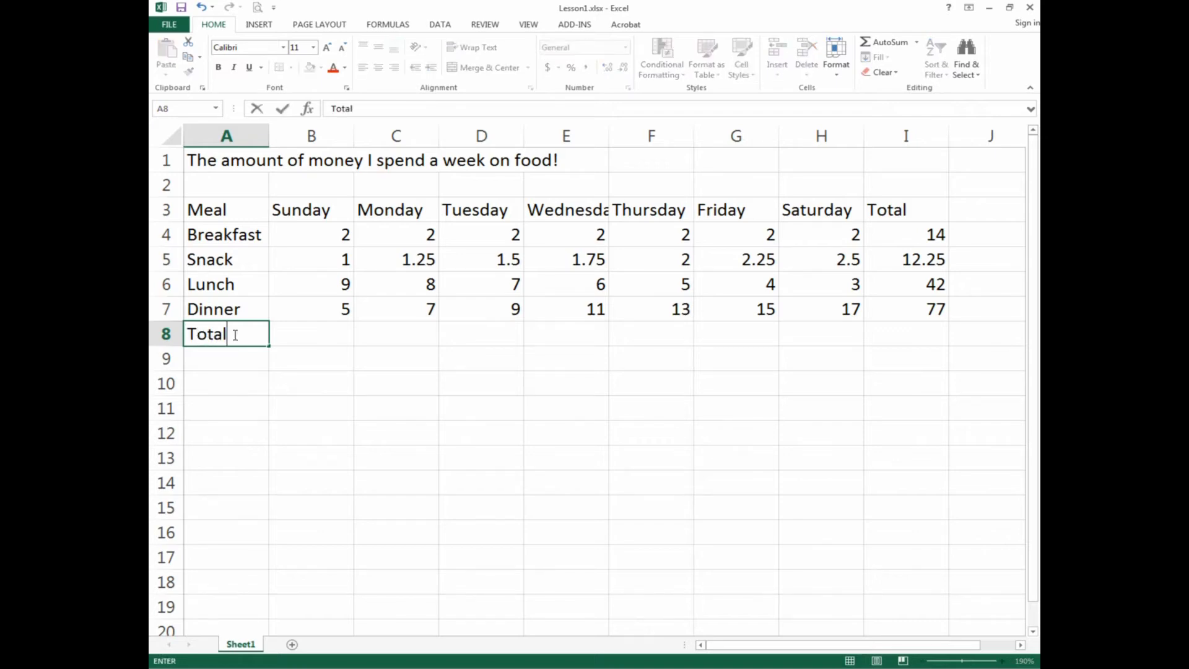
key(Return)
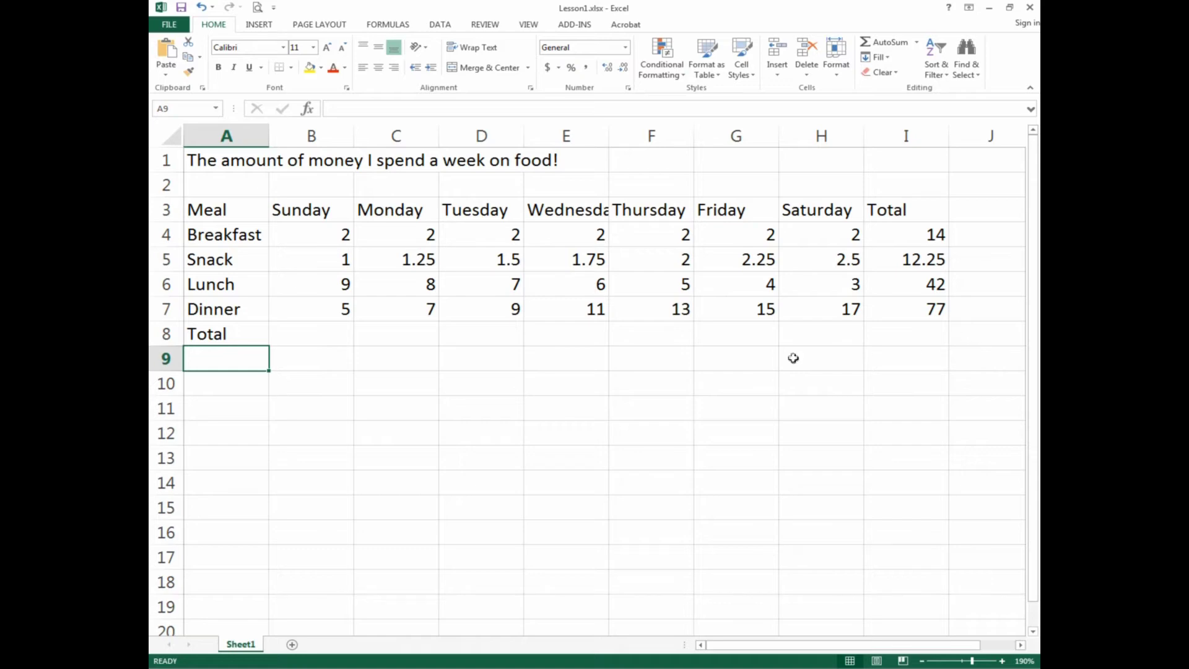
text(Average)
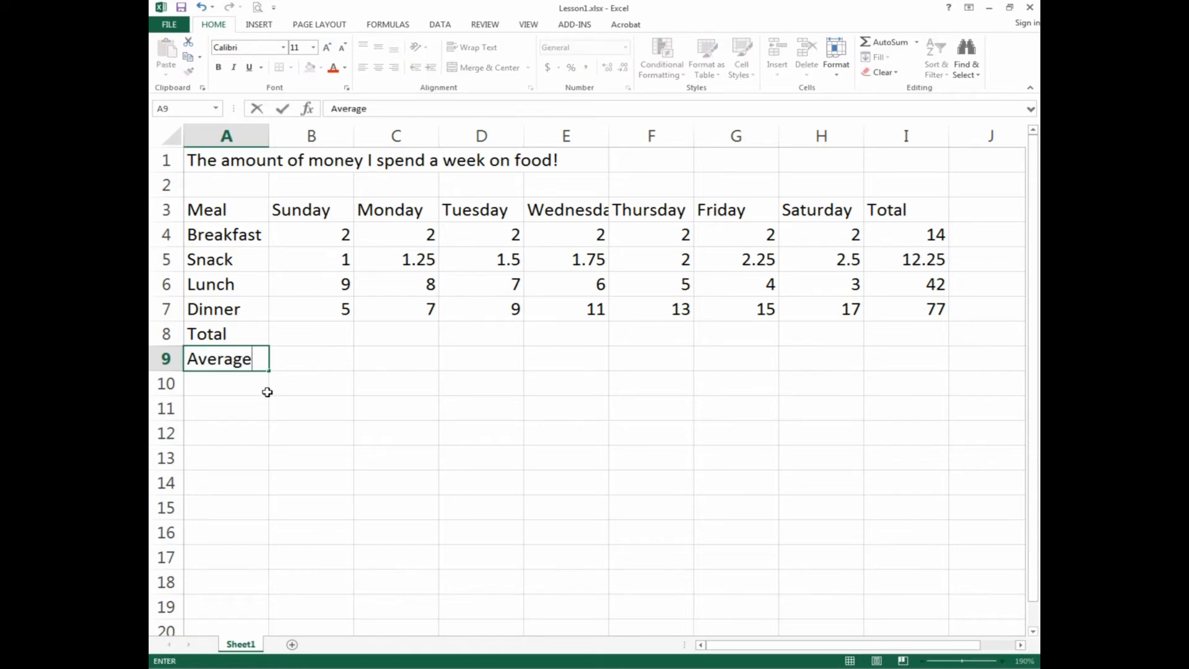
key(Return)
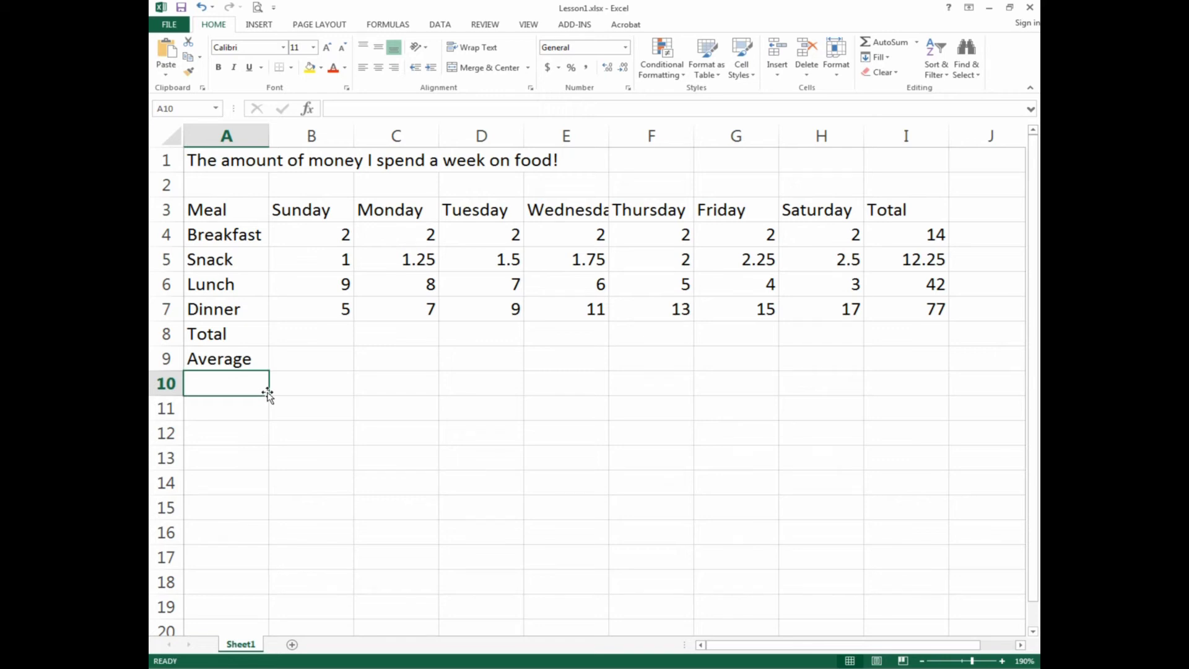
text(Min)
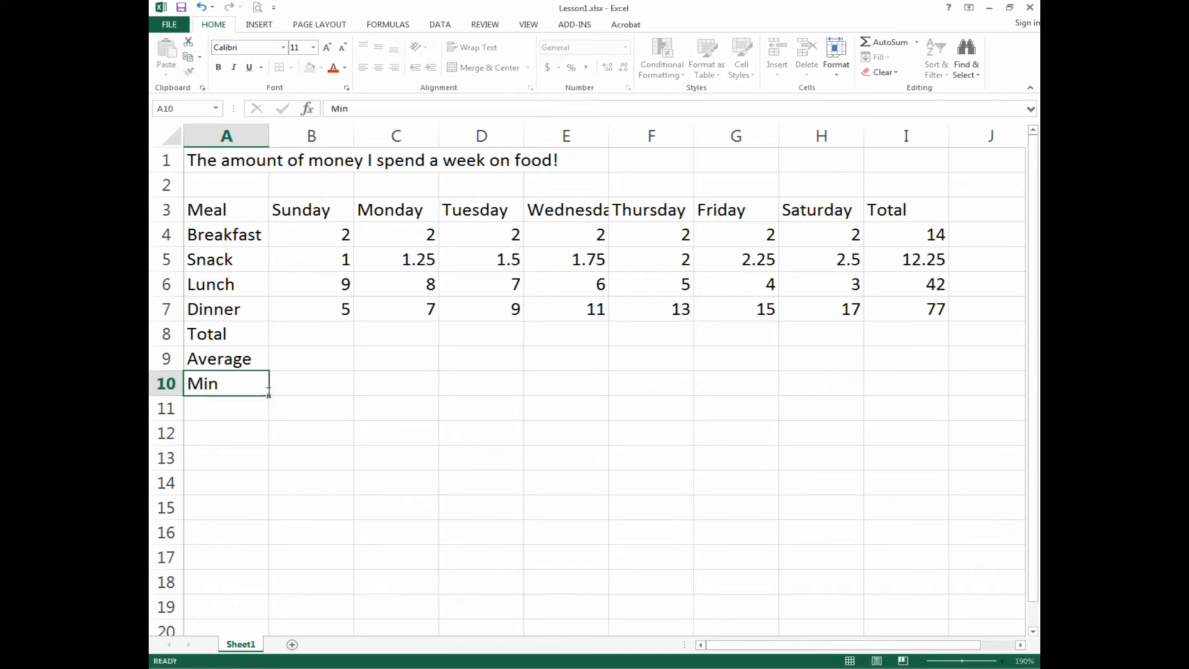
key(Return)
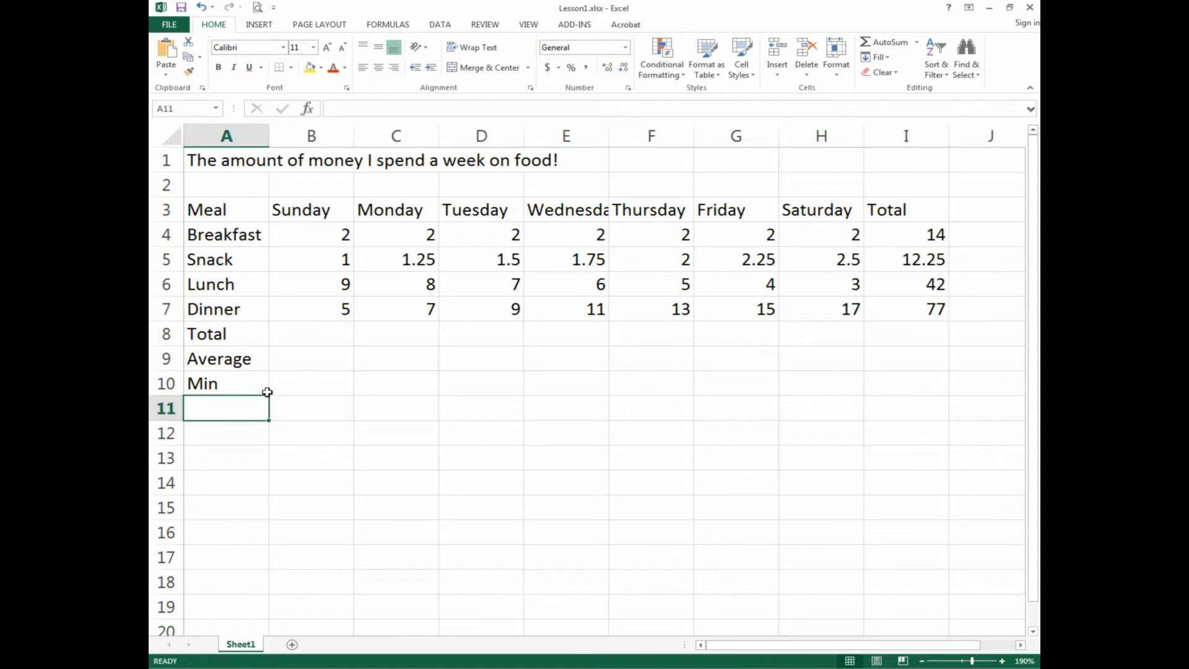
text(Max)
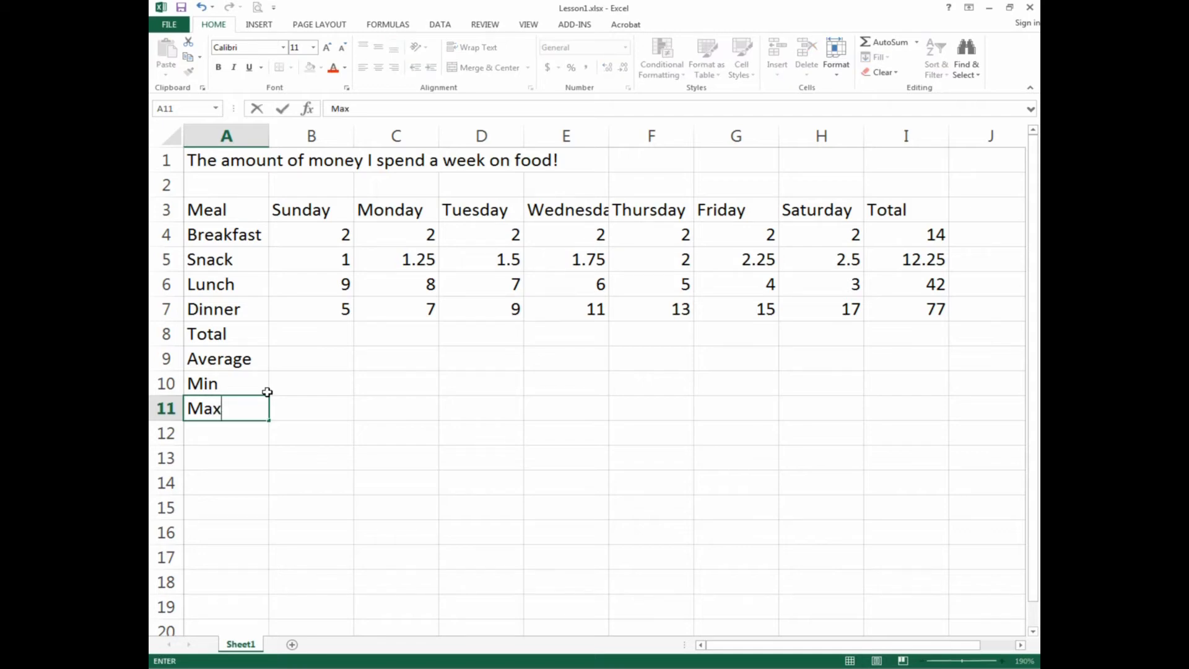
key(Return)
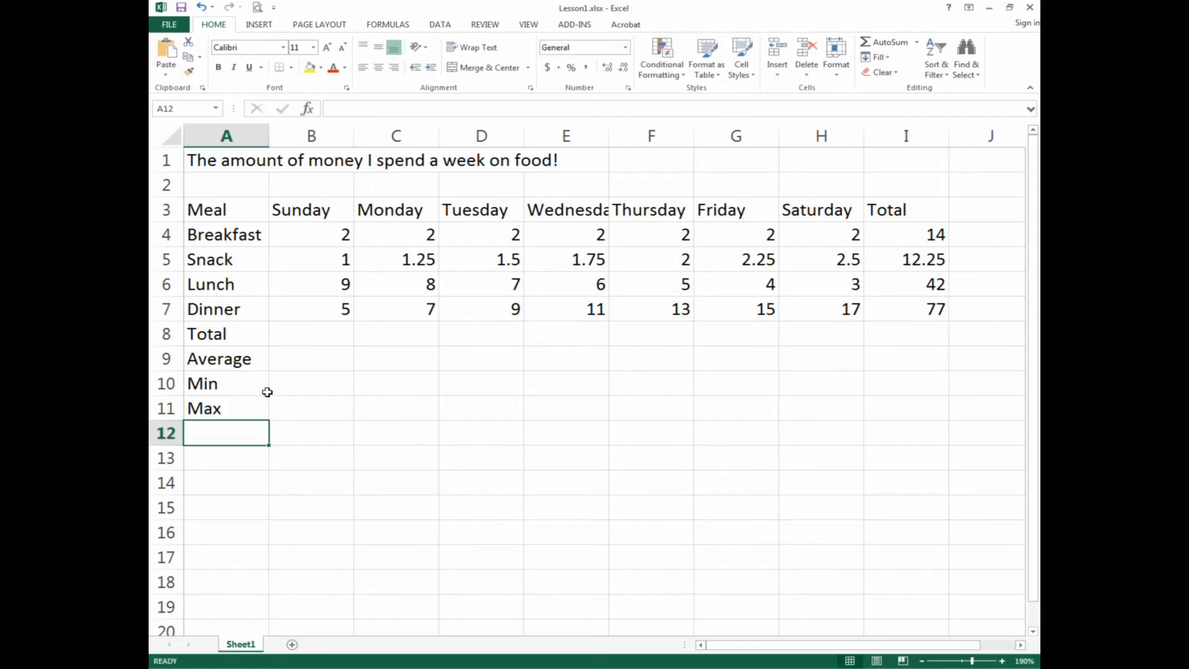
Sum Sunday's meal amounts B4:B7 in cell B8 with AutoSum.
key(Up)
key(Up)
key(Up)
key(Up)
key(Right)
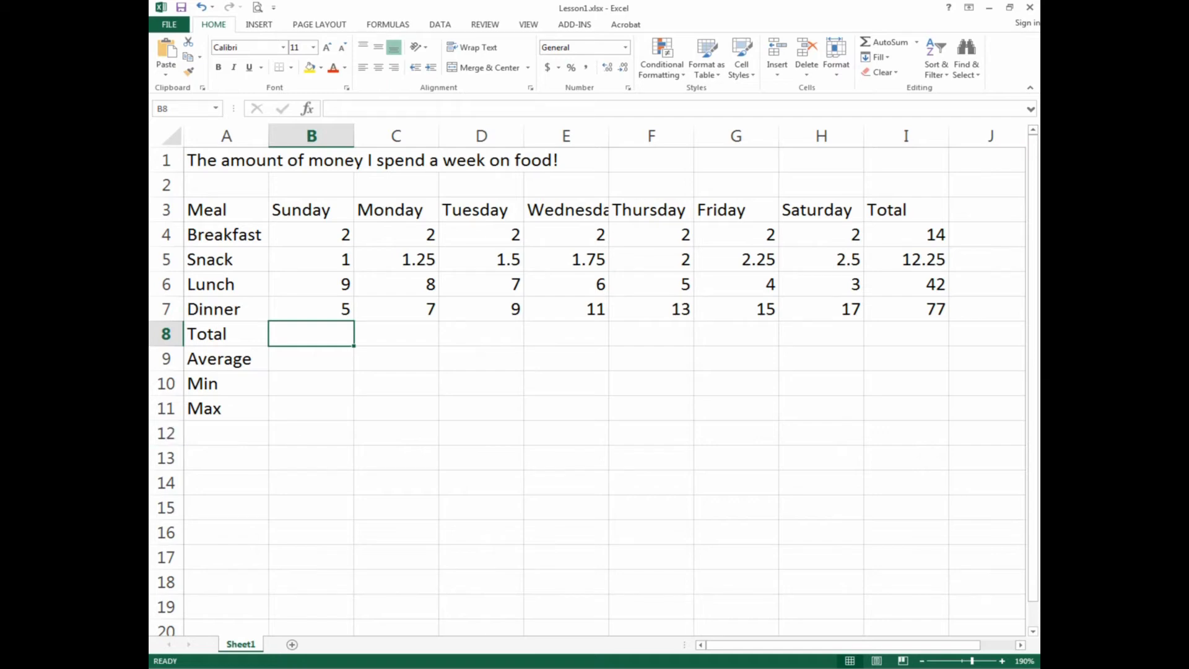
key(alt+Tab)
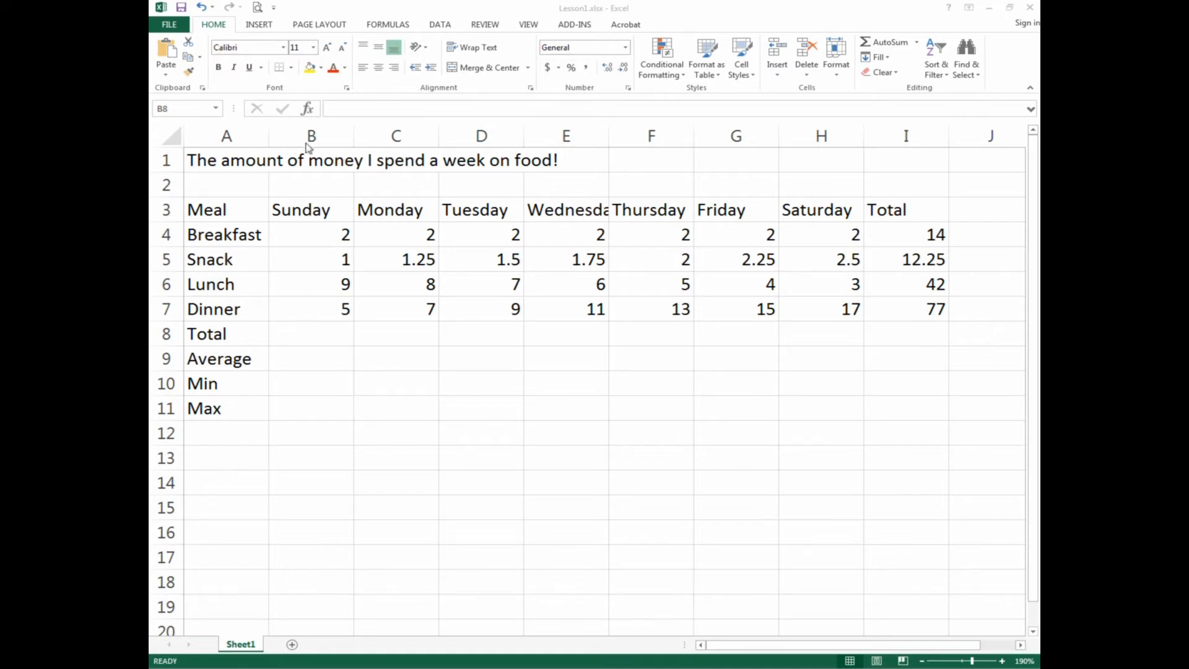
click(313, 334)
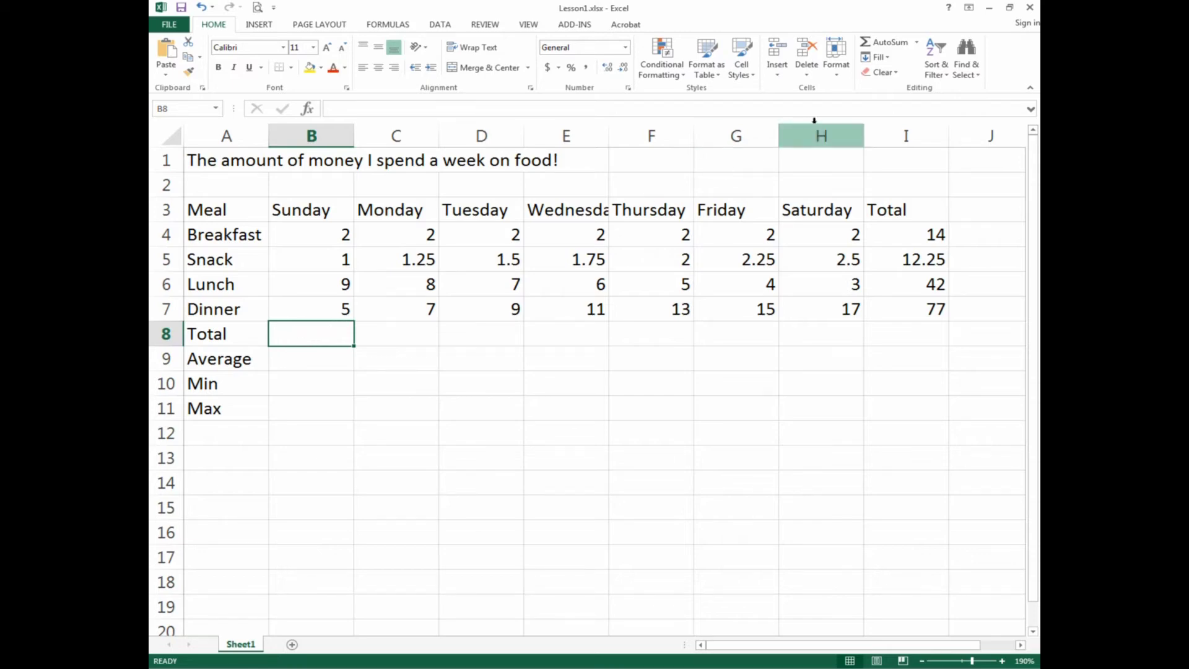
click(882, 48)
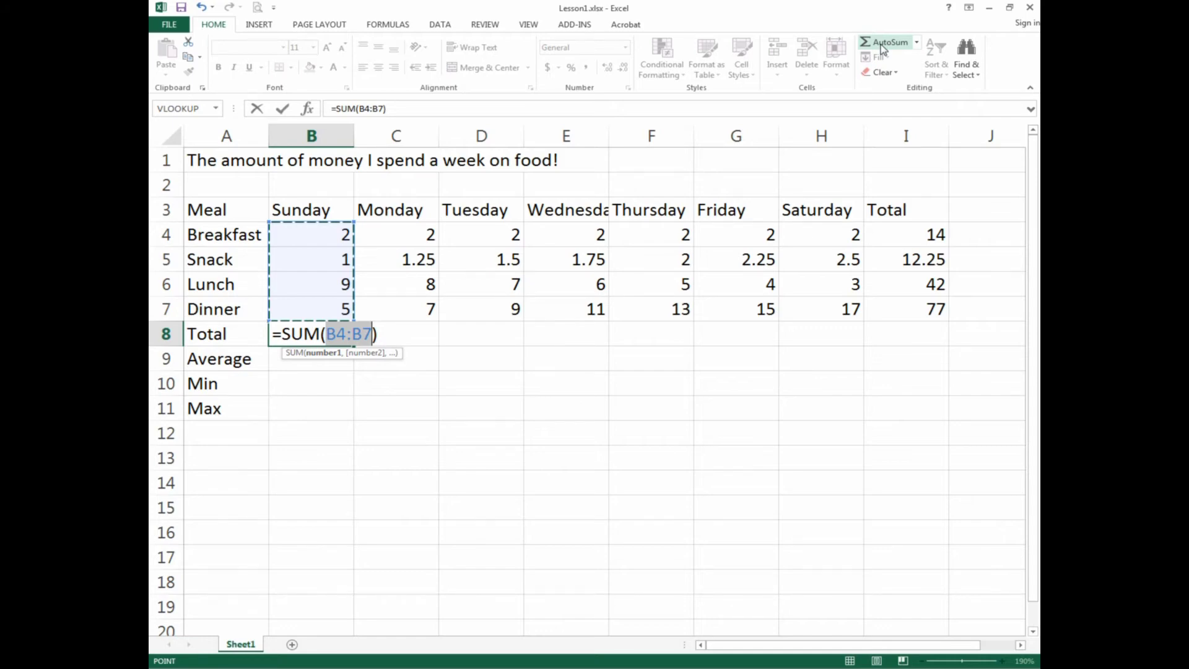
key(Return)
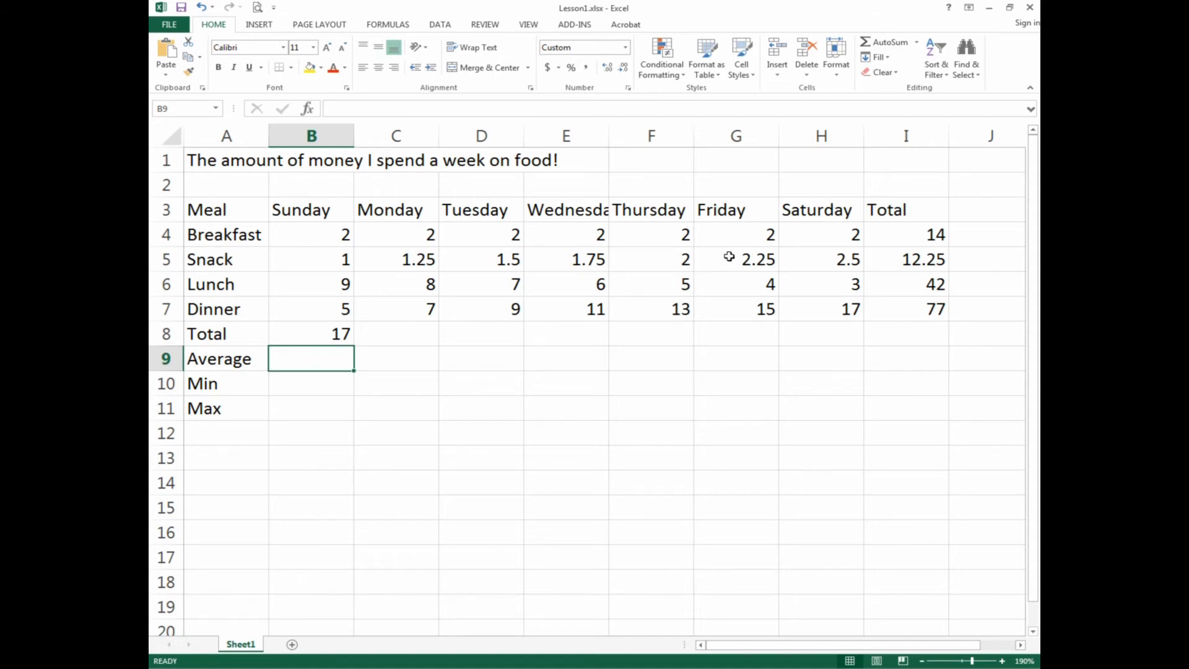
Insert an AVERAGE formula in B9 covering only Sunday's meal amounts, B4:B7, leaving out the total.
click(918, 43)
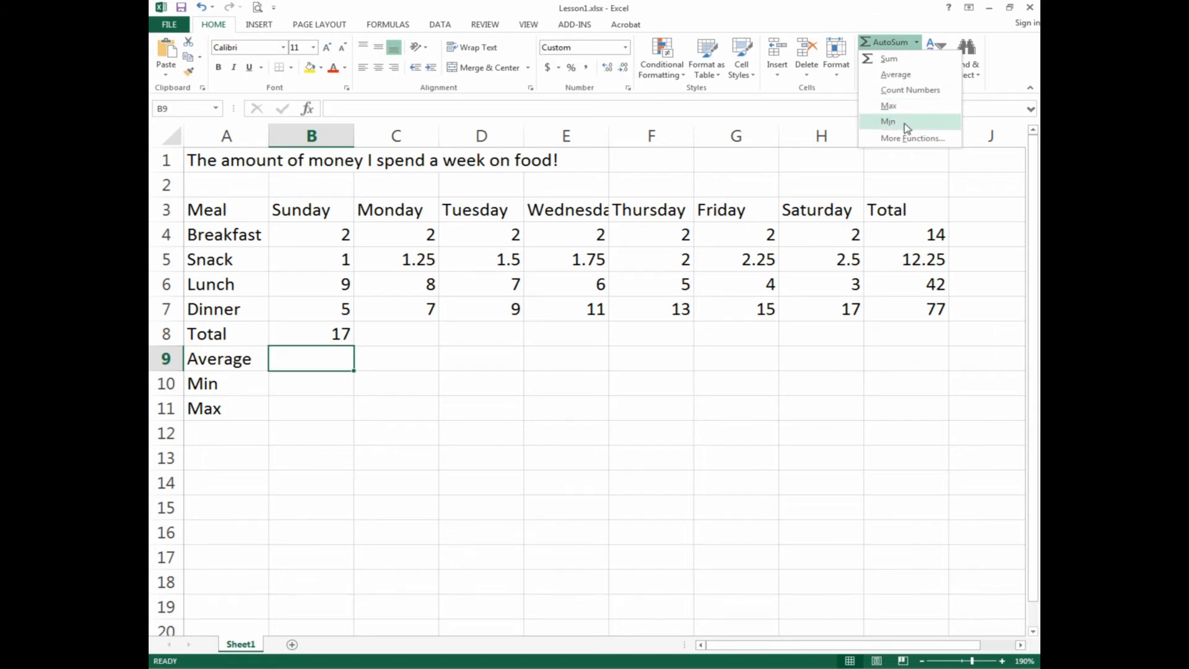
click(896, 75)
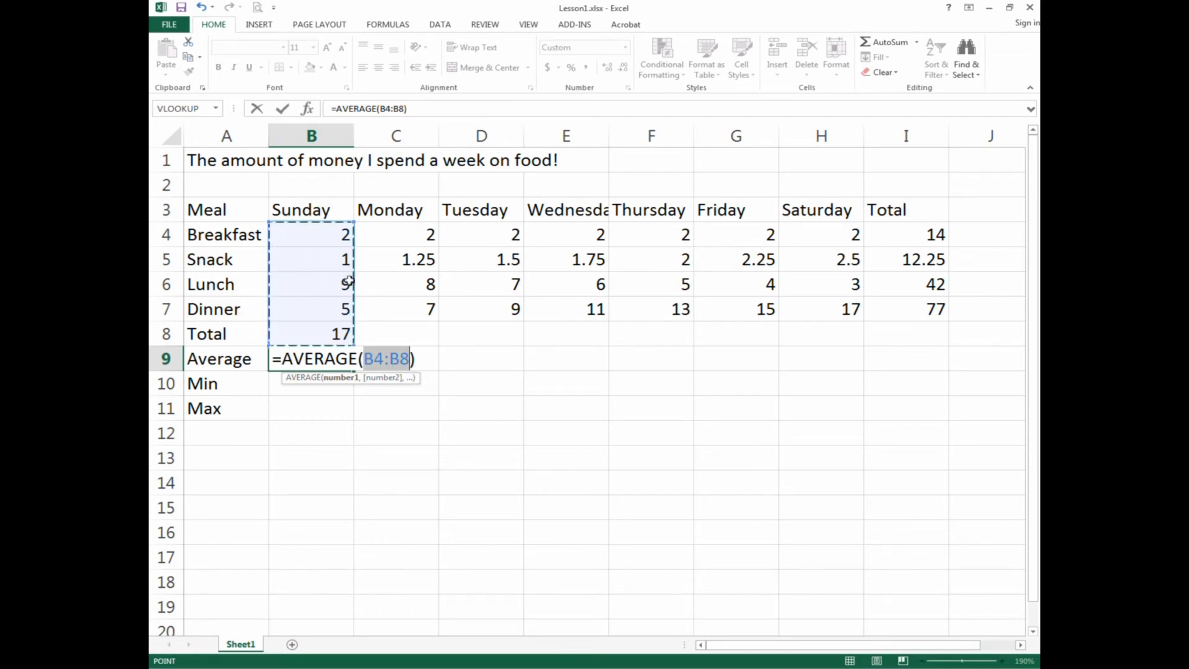
click(312, 233)
drag(311, 233, 305, 298)
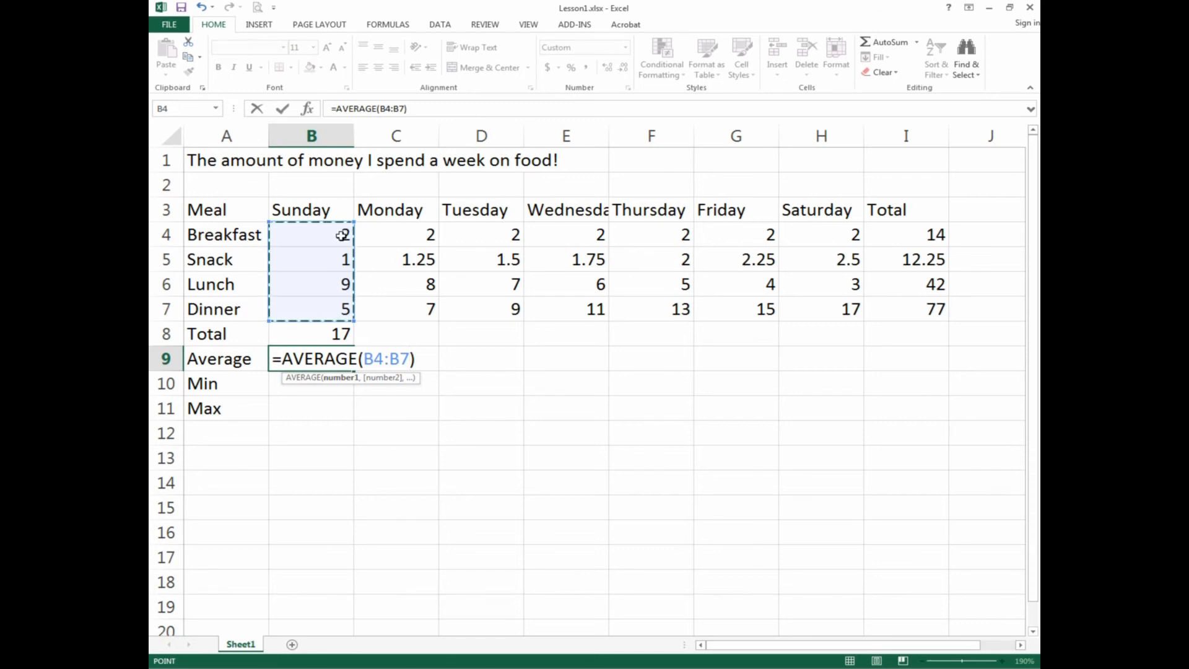
key(Return)
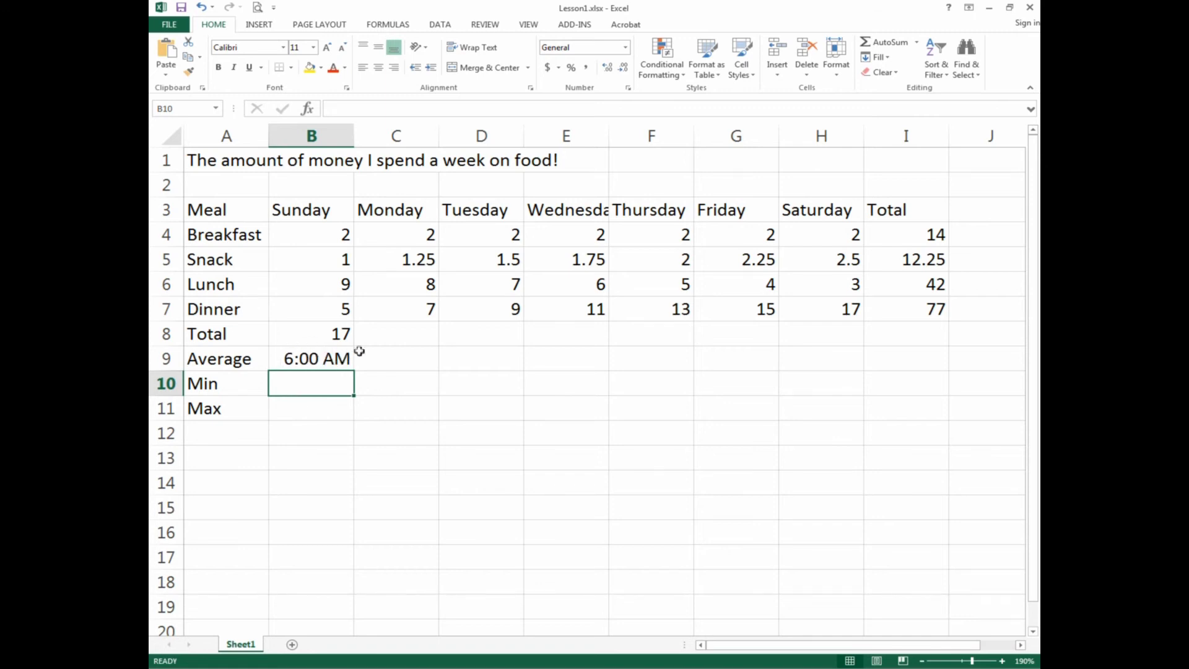
Change the number format of Sunday's average in B9 to General.
click(306, 362)
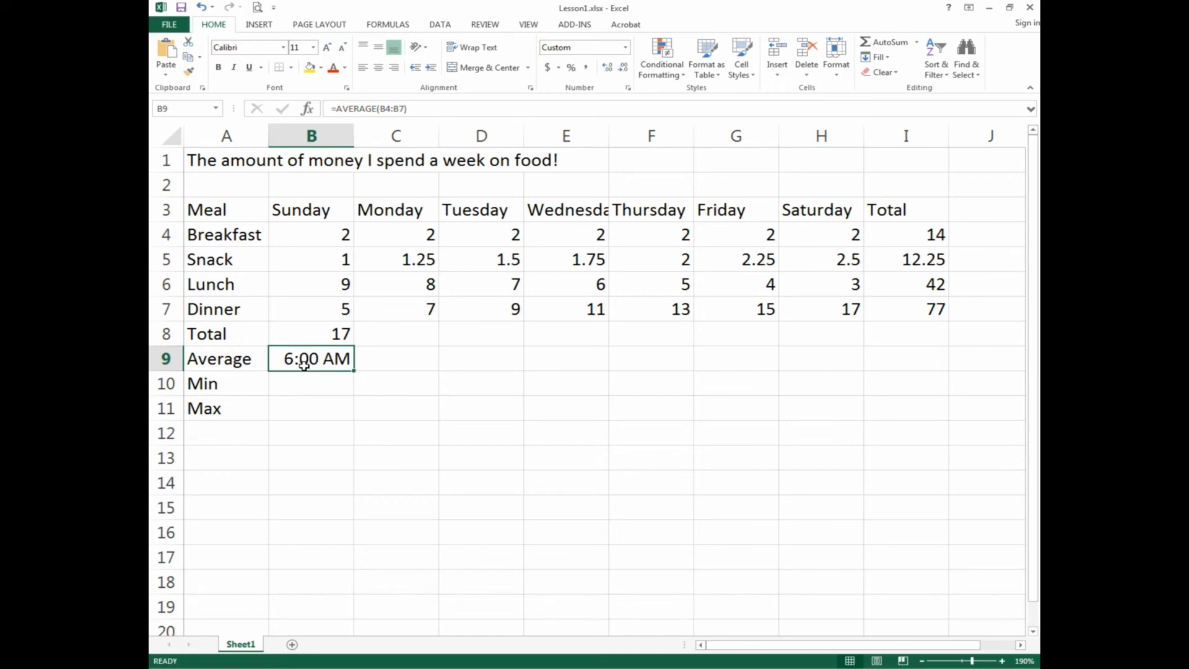
click(626, 47)
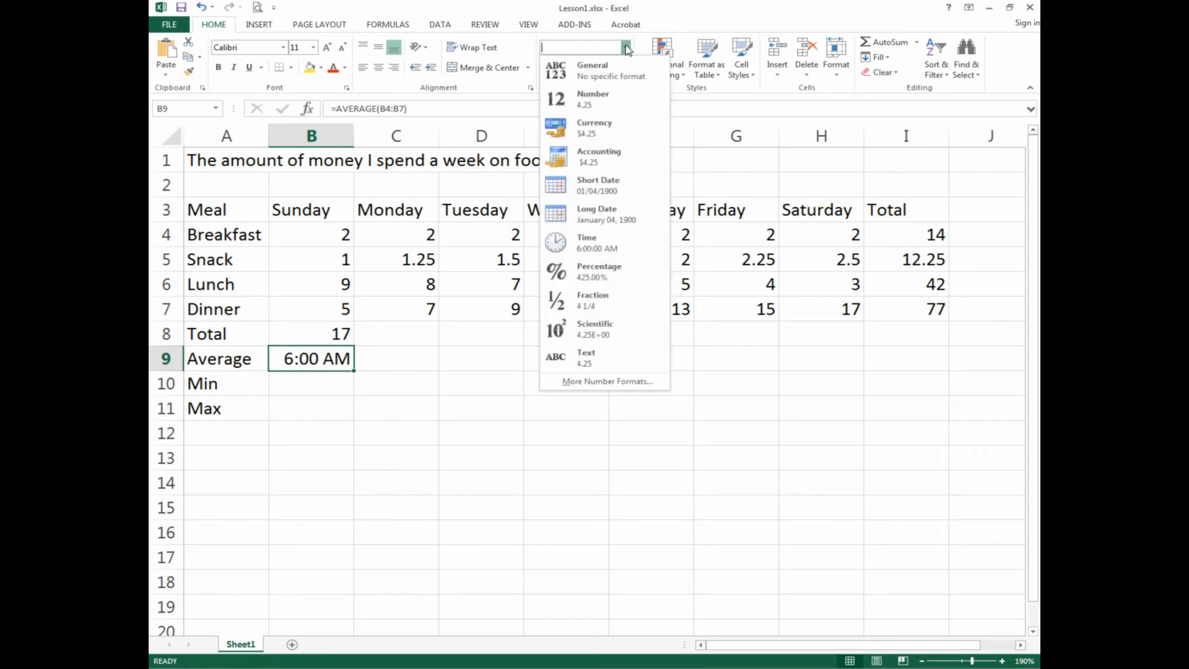
click(607, 76)
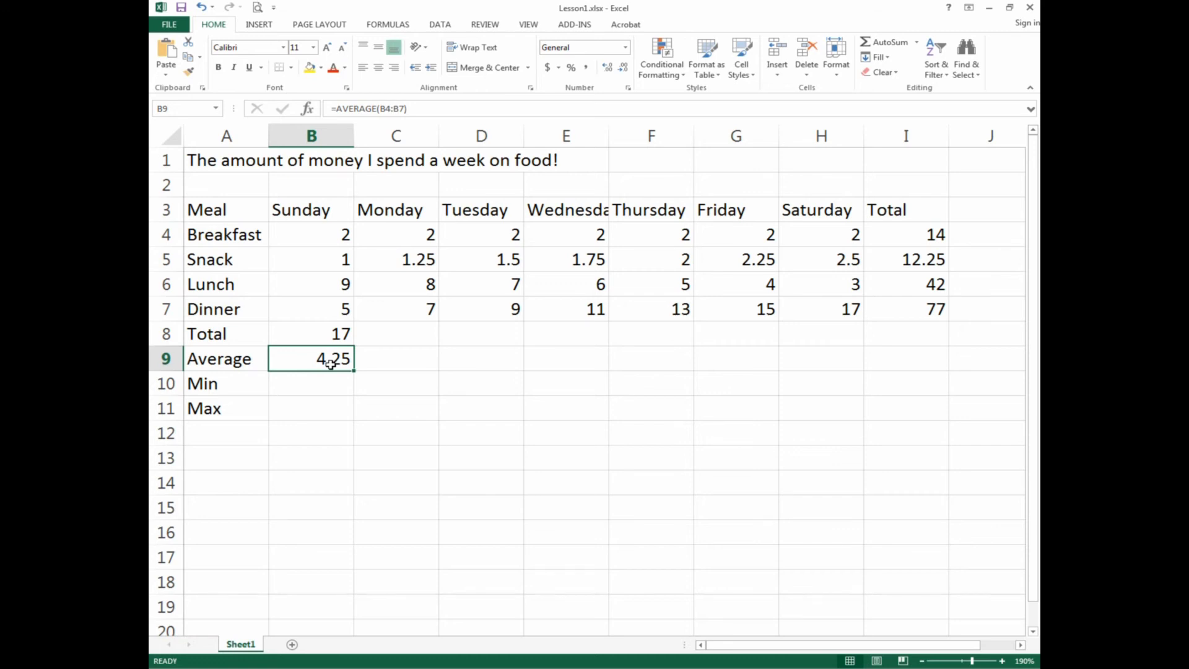
Insert a MIN function in B10 covering Sunday's meal amounts, B4:B7.
click(304, 386)
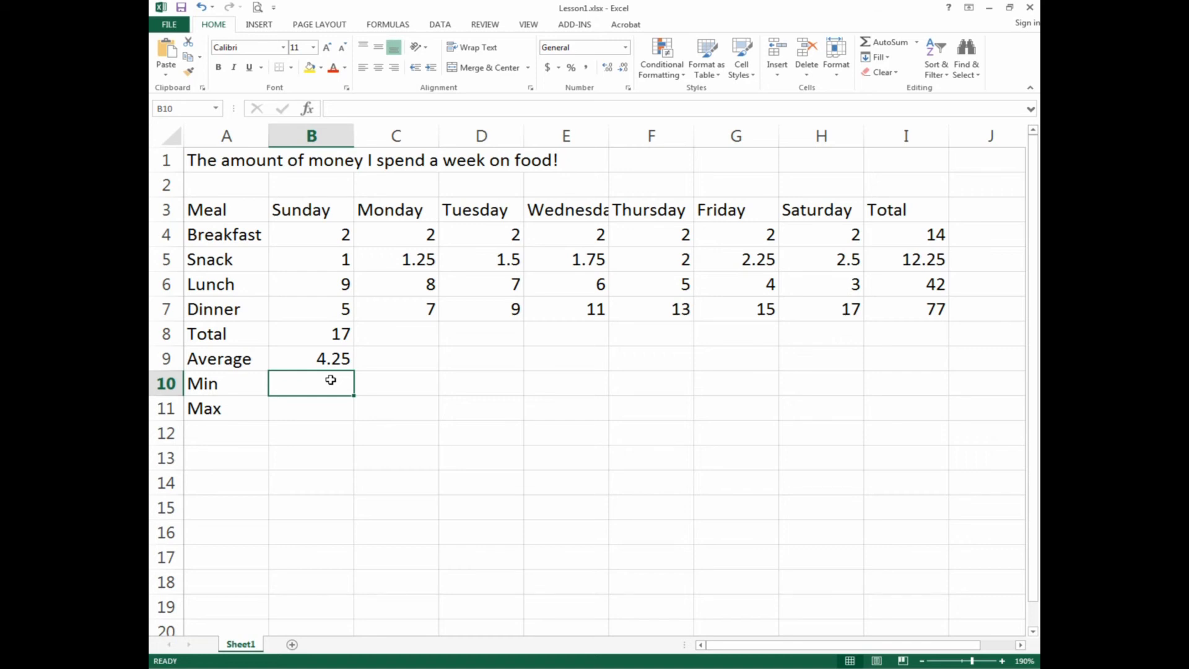
click(310, 116)
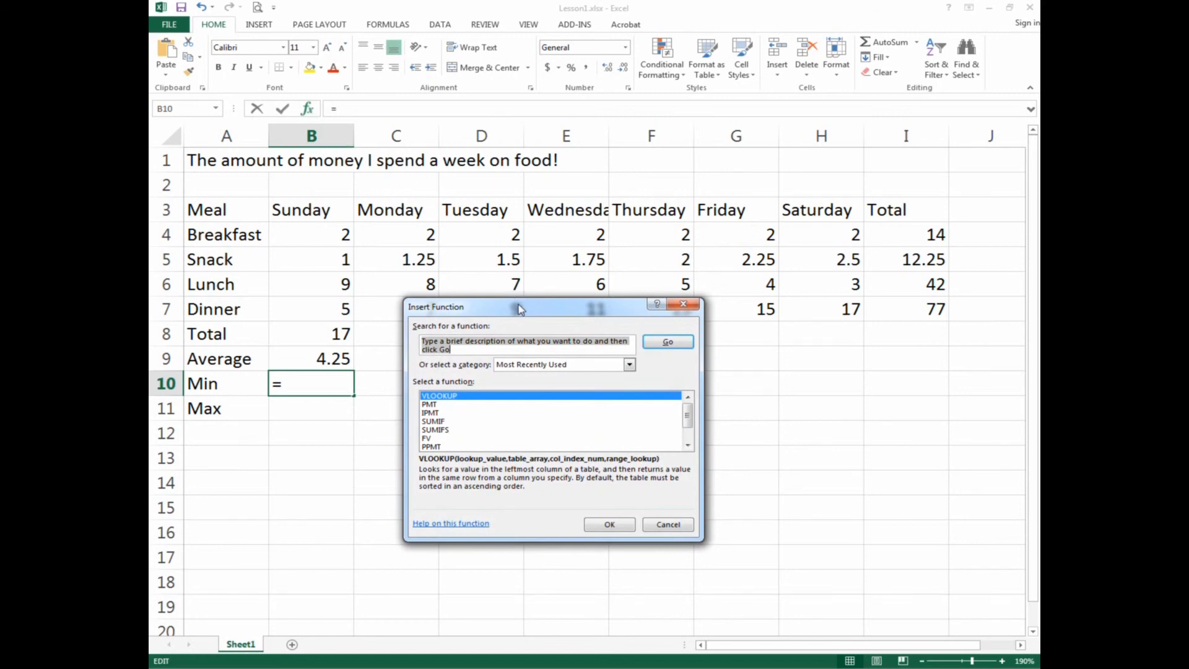
drag(523, 307, 576, 176)
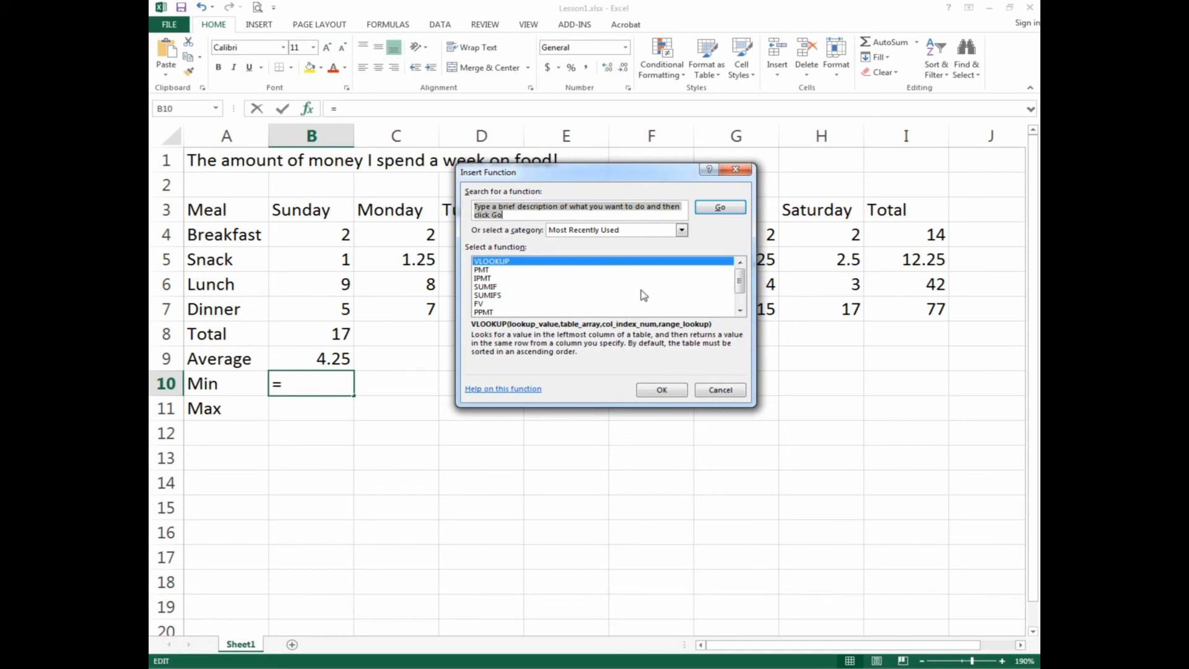
text(min)
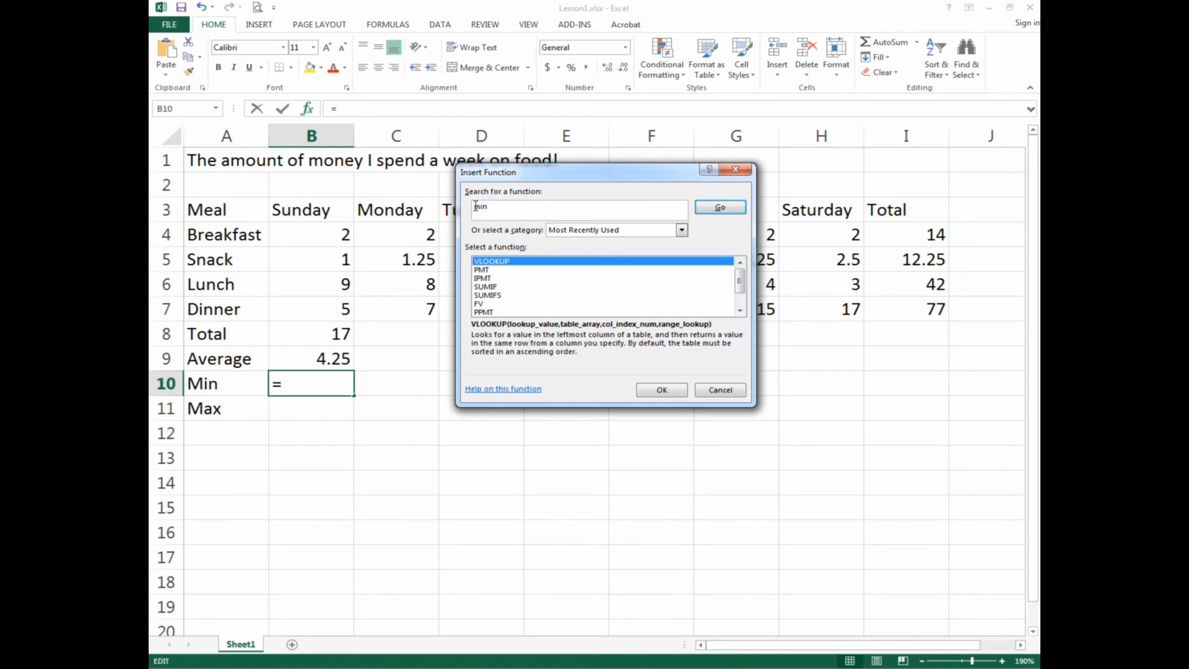
click(723, 208)
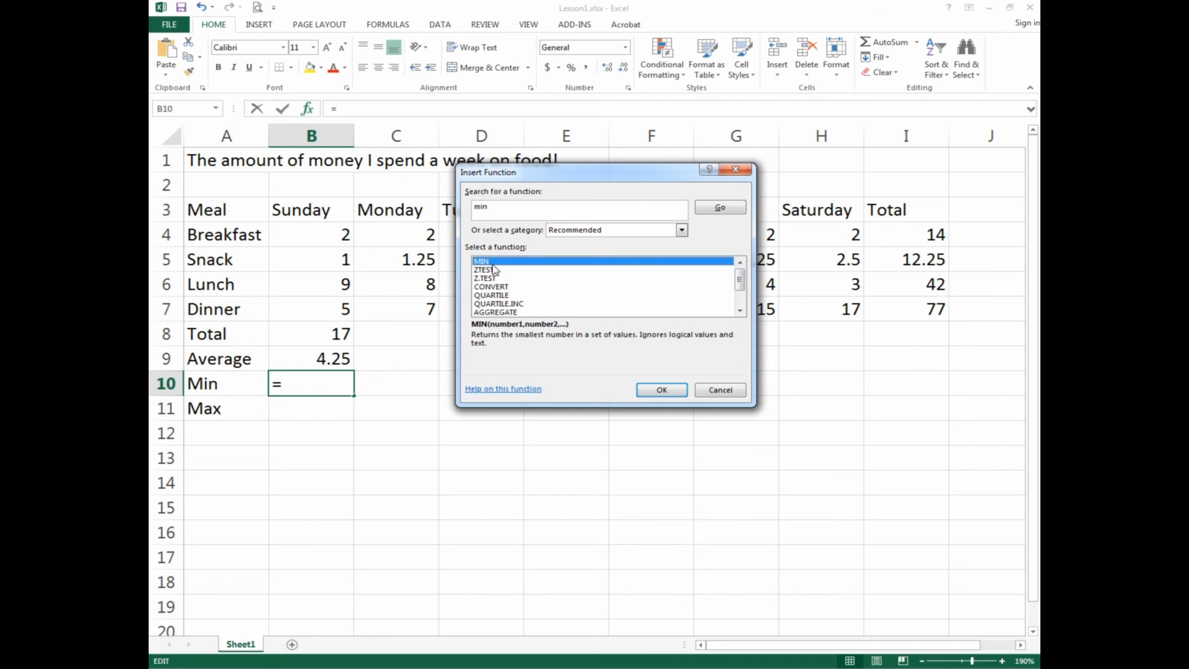
click(662, 390)
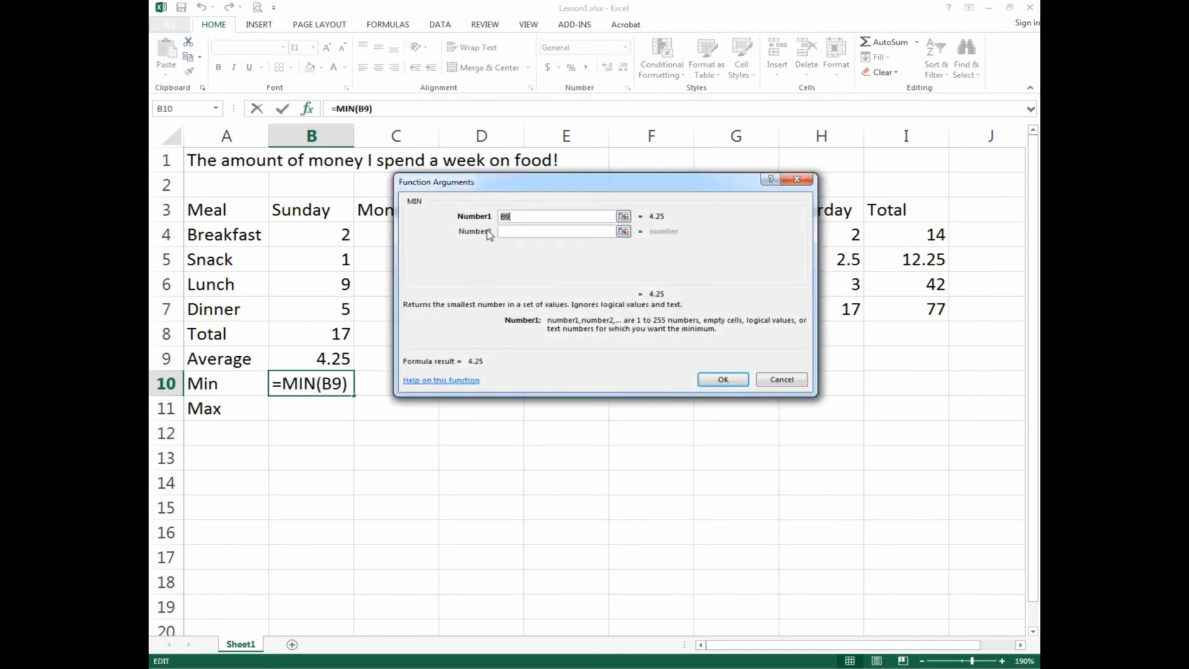
drag(501, 186, 568, 335)
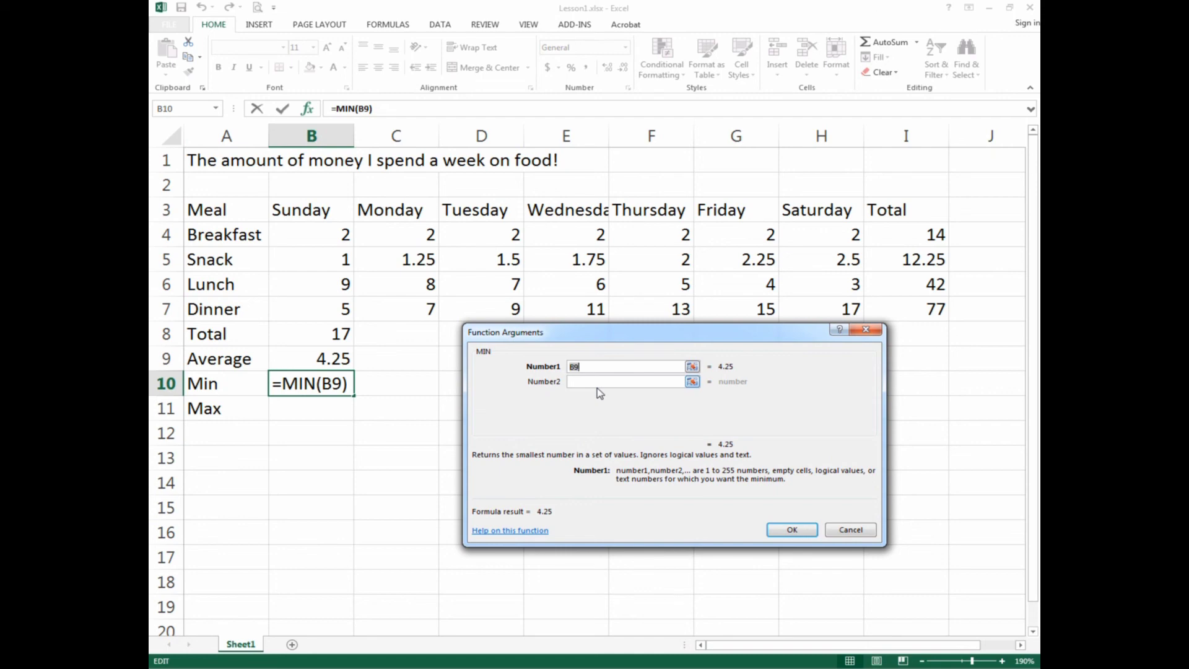
drag(324, 232, 329, 306)
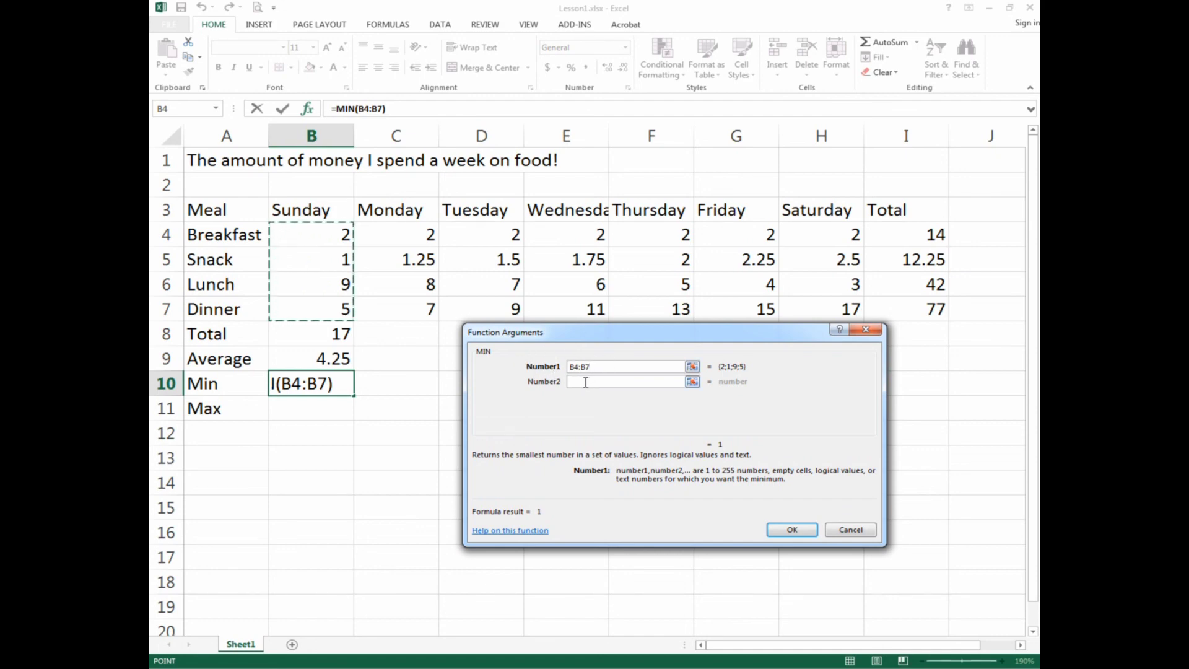
click(792, 531)
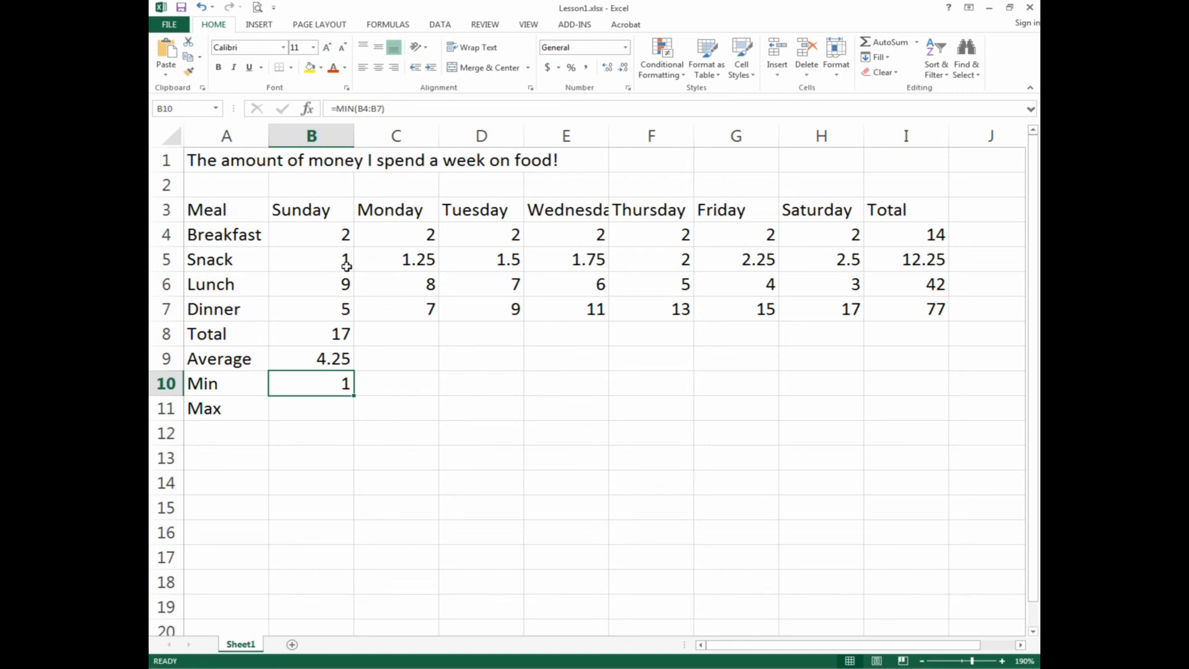
Insert a MAX function in B11 covering Sunday's meal amounts, B4:B7.
click(326, 414)
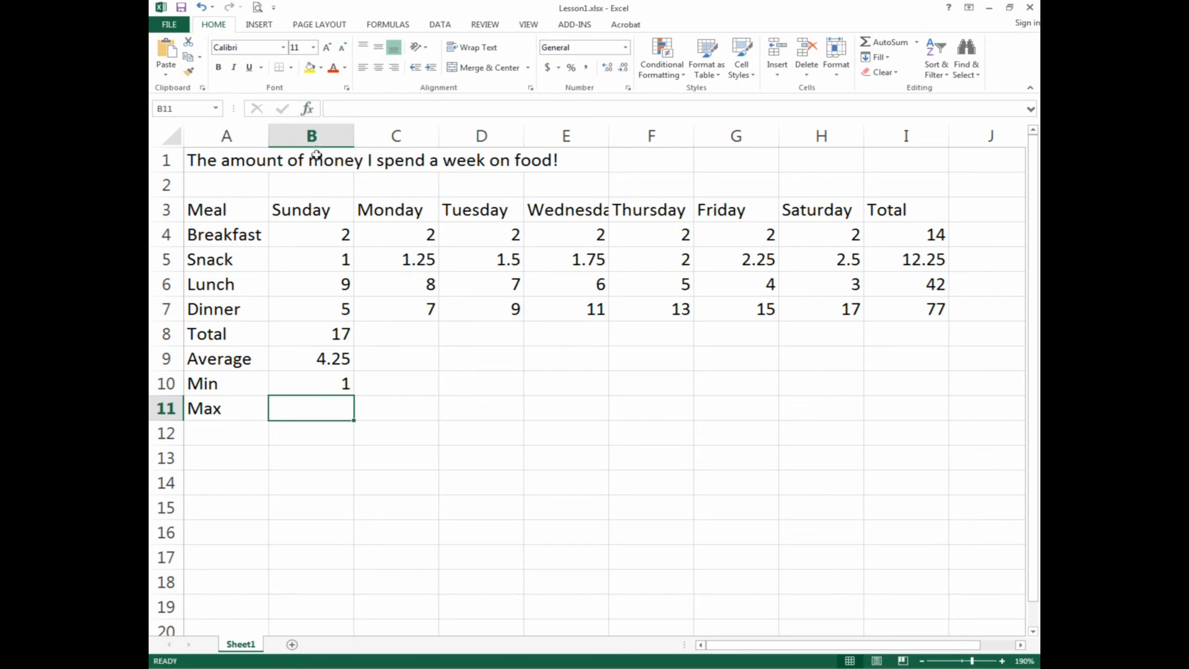
click(311, 111)
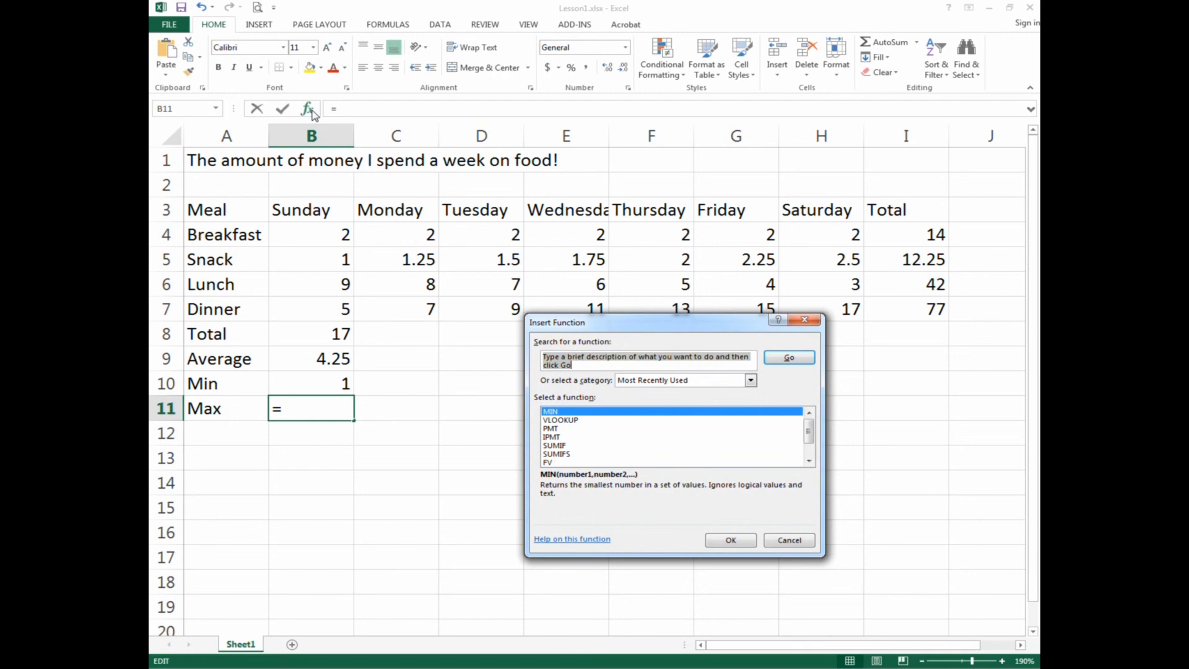
text(max)
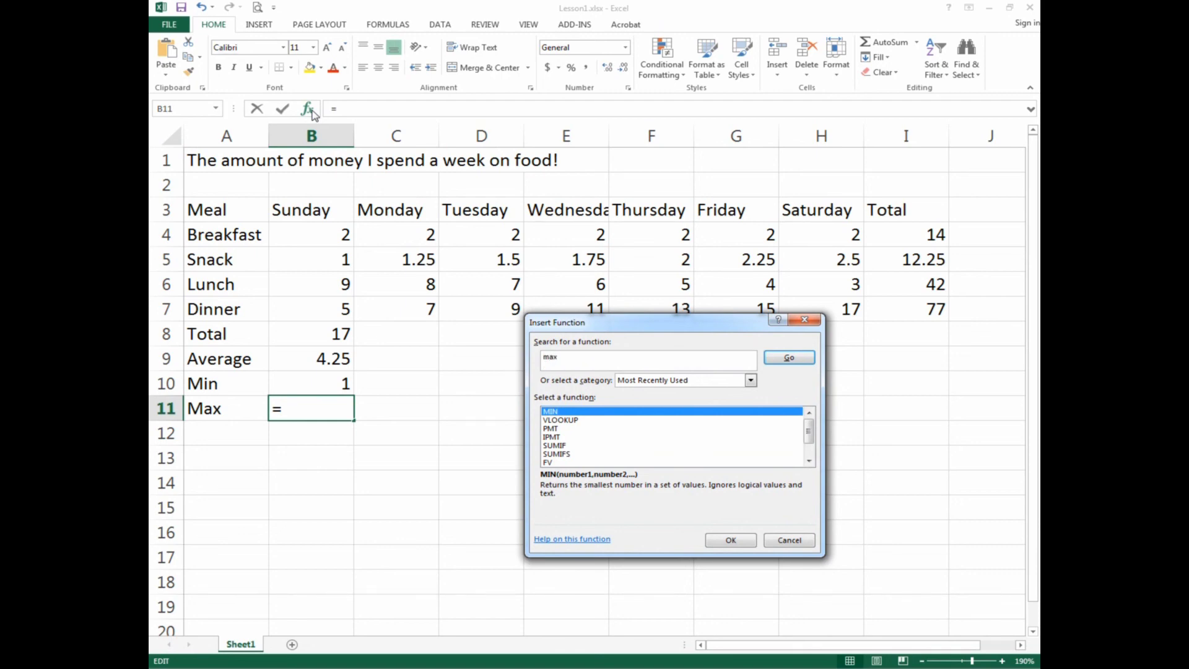
click(790, 358)
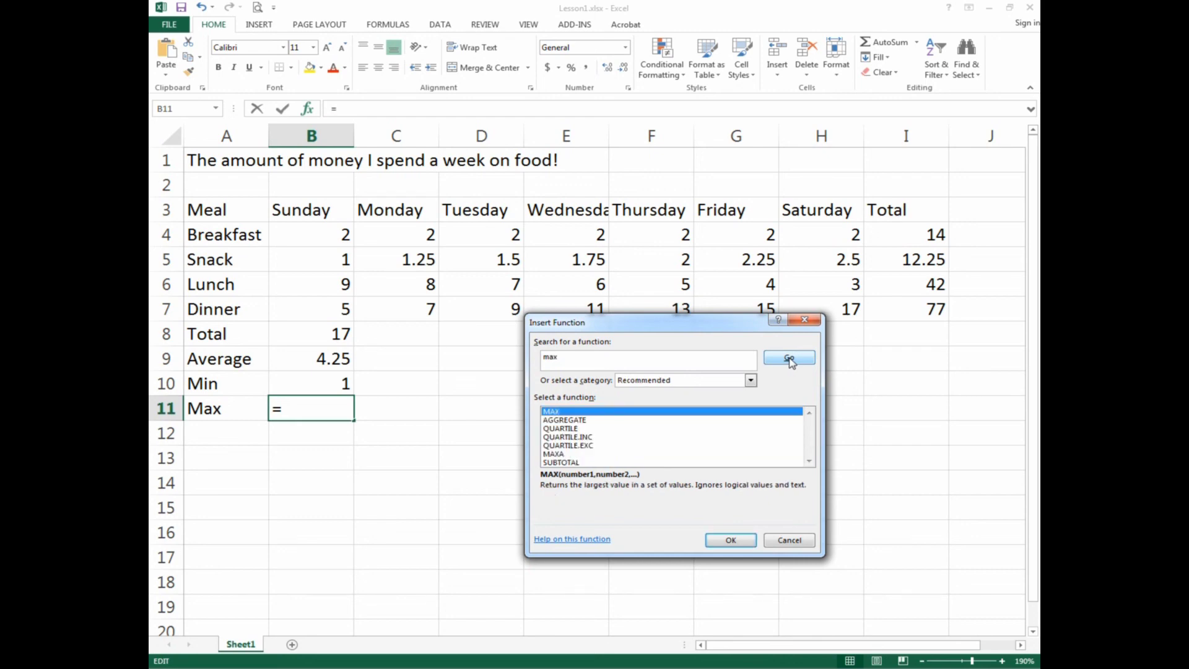
click(731, 540)
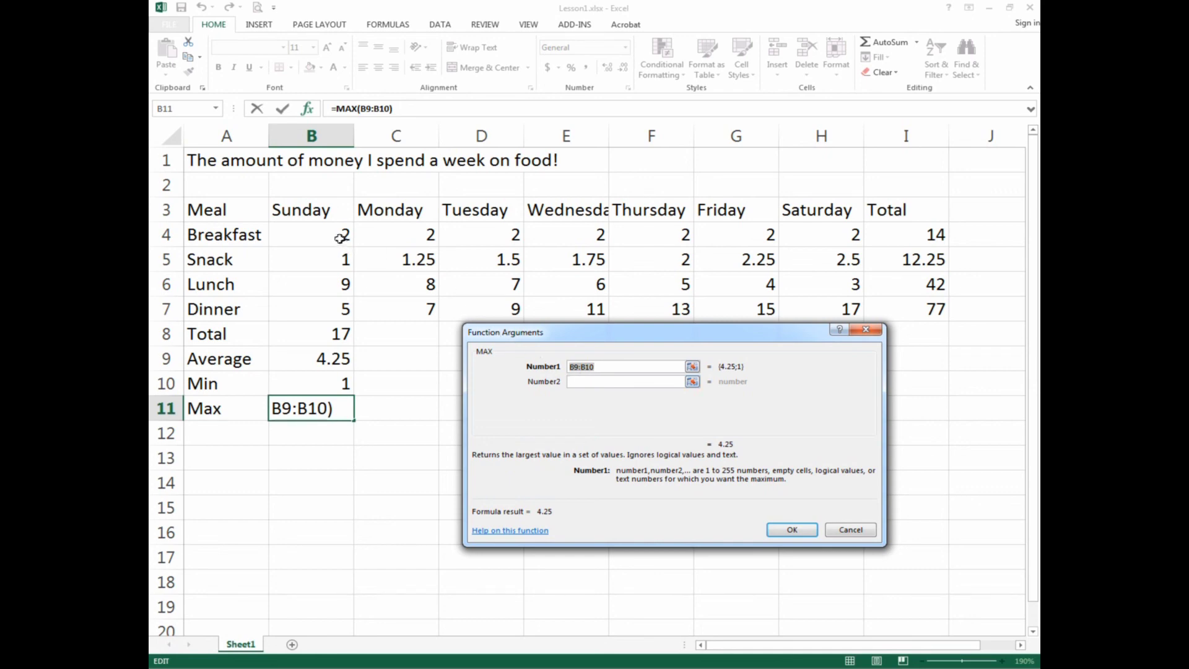
drag(329, 236, 324, 308)
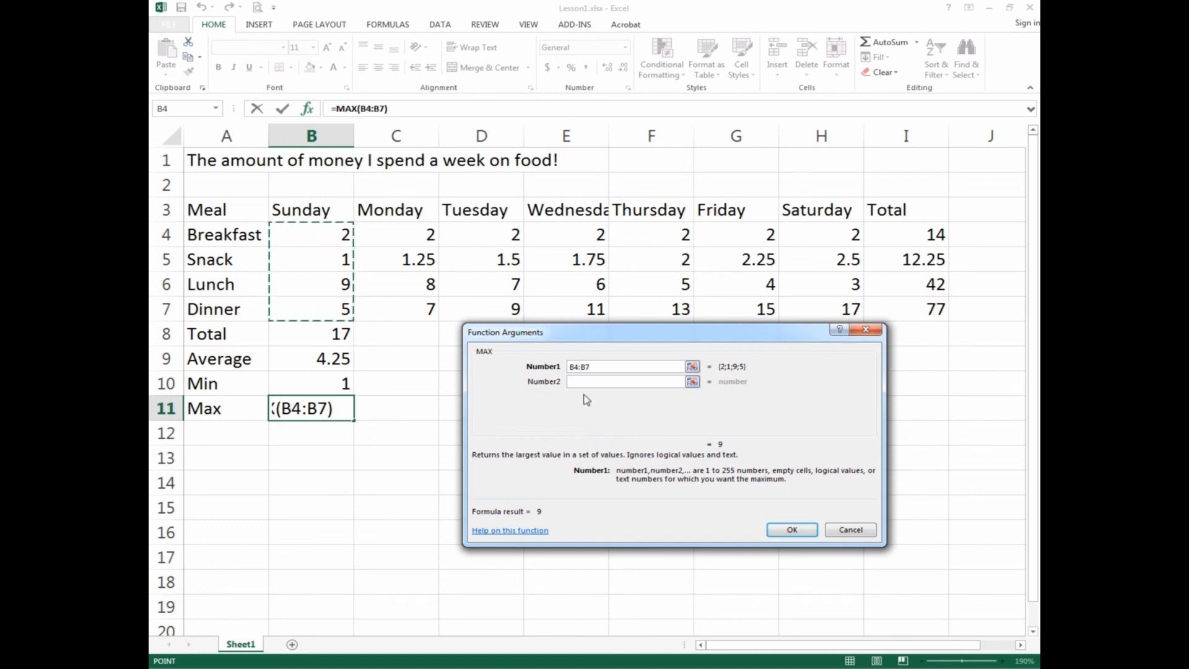
click(793, 531)
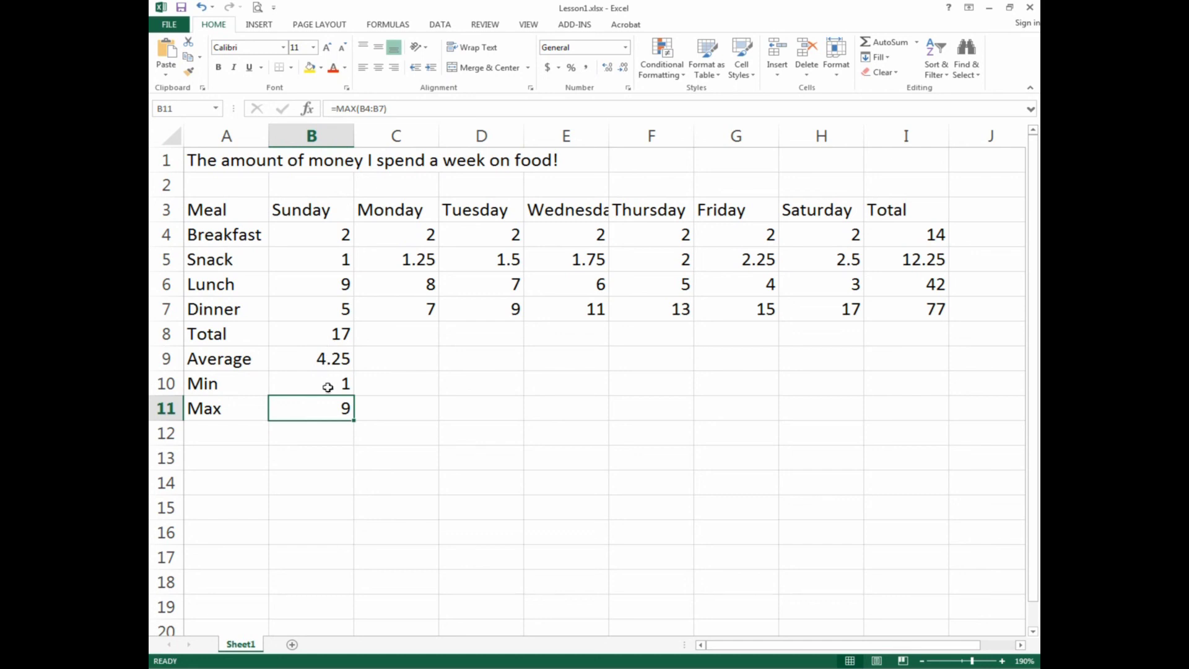
Fill Sunday's Total, Average, Min and Max formulas in B8:B11 across through column I.
click(315, 335)
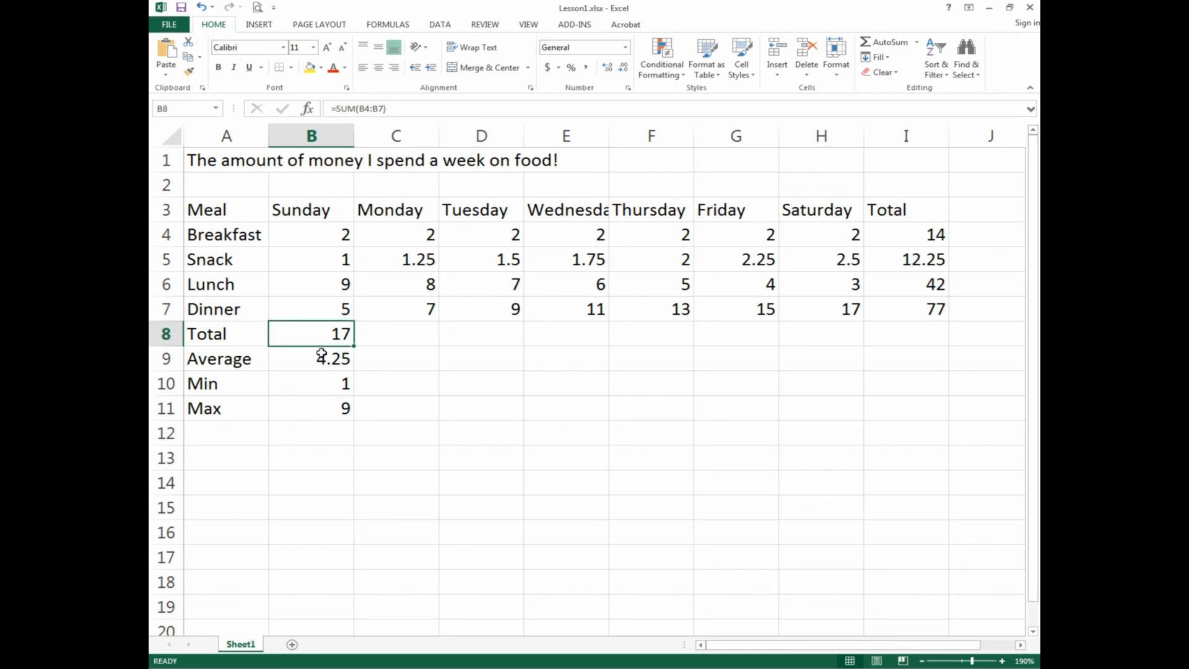
click(321, 359)
click(323, 385)
click(325, 408)
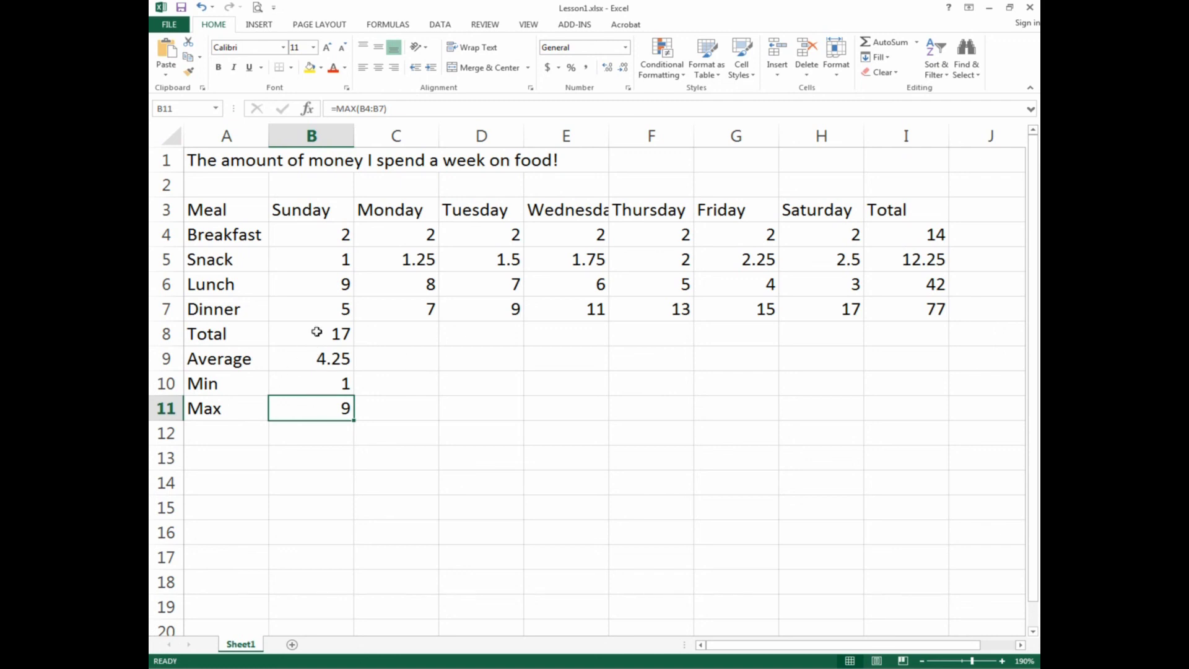
drag(317, 332, 313, 419)
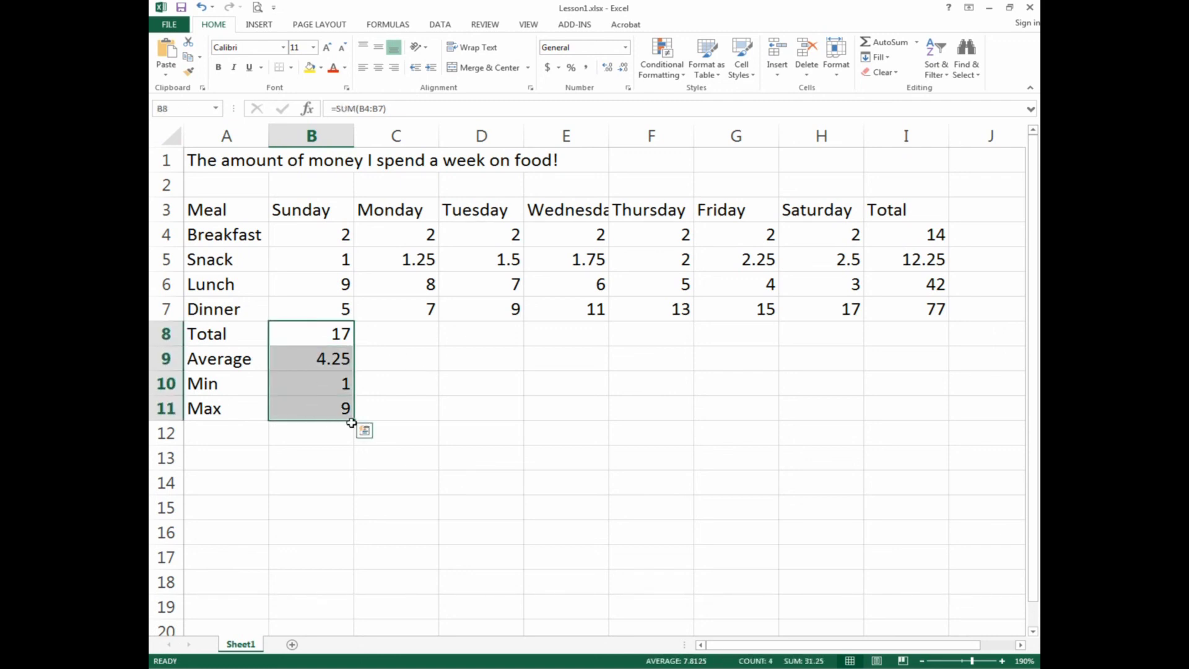
drag(354, 421, 936, 429)
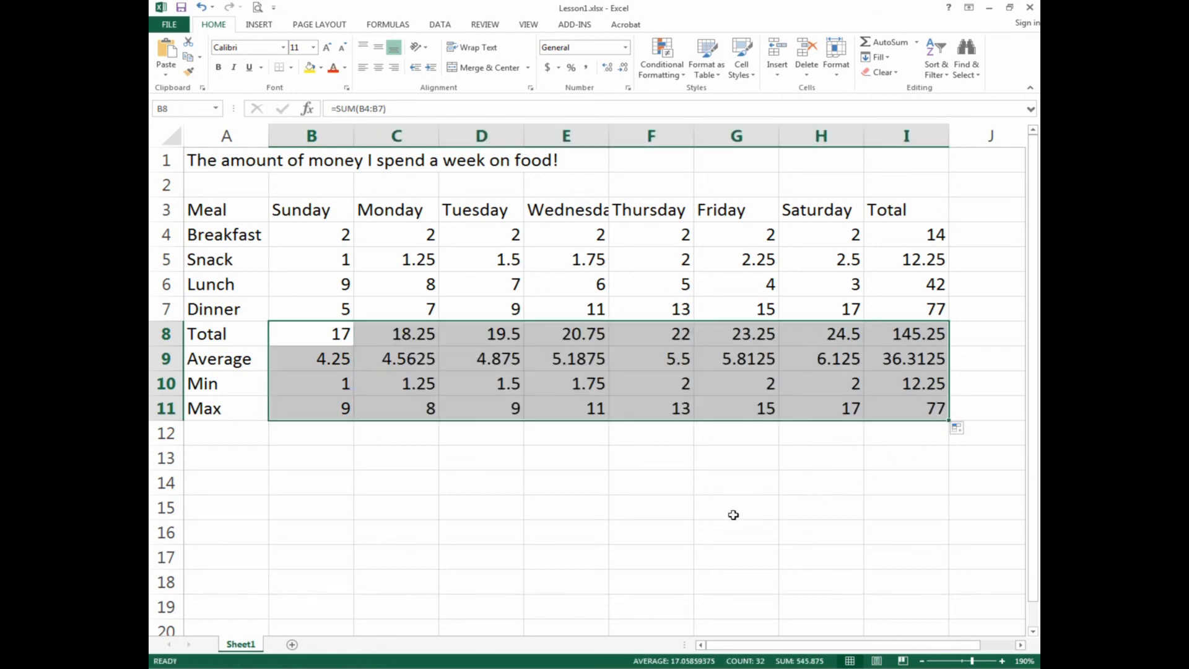